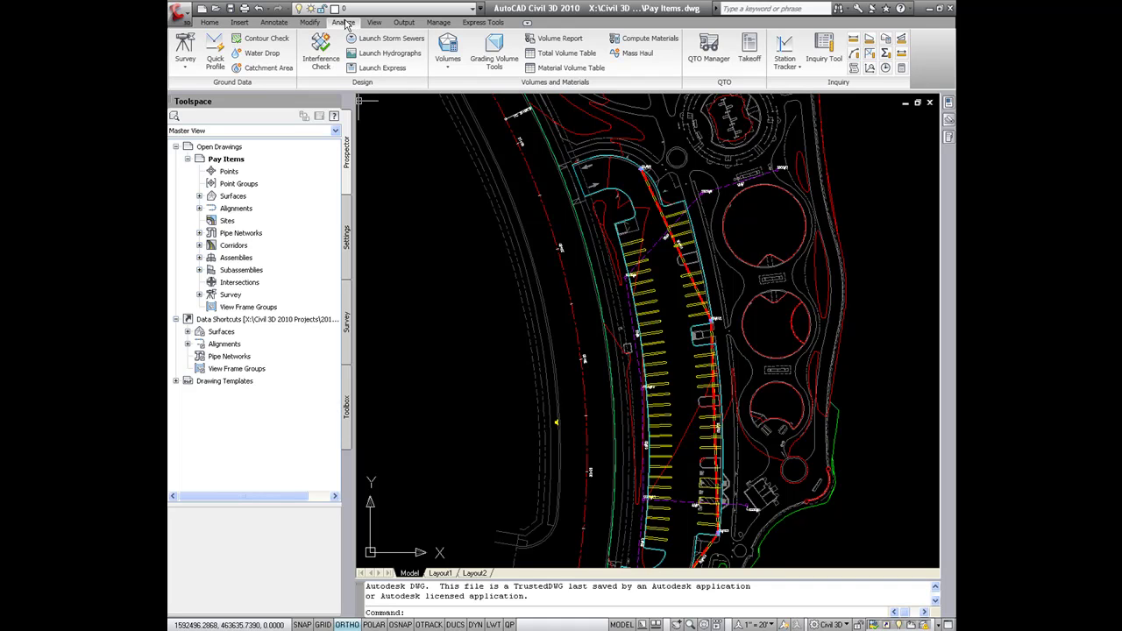
Open the QTO Manager, move the Panorama palette down-right, and expand the pay item file list
{"action": "left_click", "coordinate": [708, 59]}
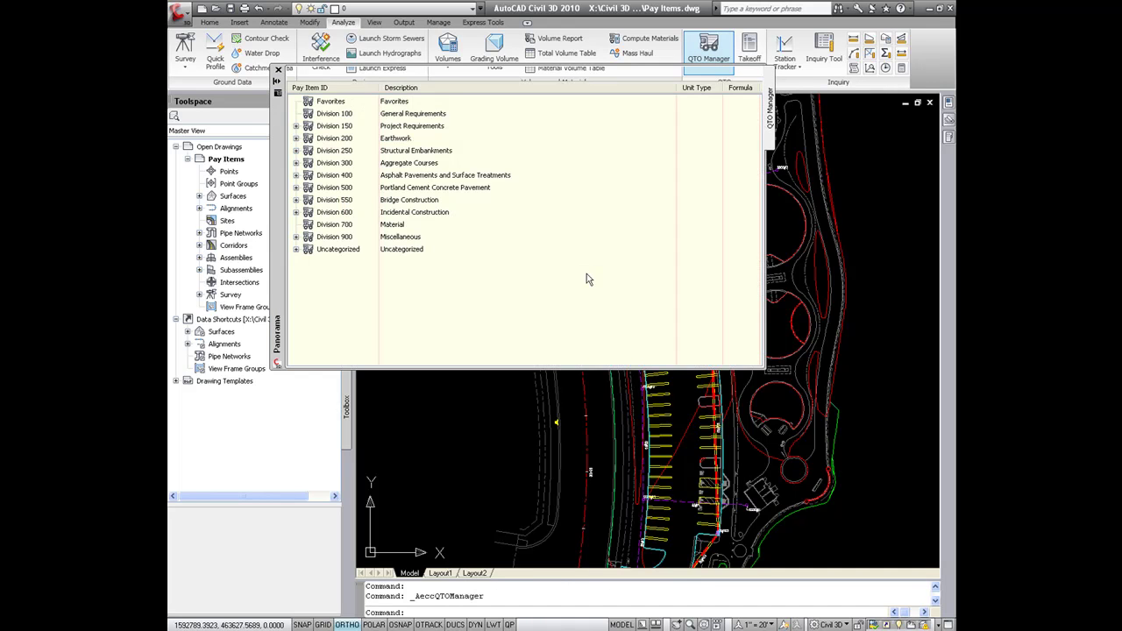
{"action": "left_click_drag", "start_coordinate": [280, 149], "coordinate": [407, 201]}
{"action": "left_click", "coordinate": [415, 168]}
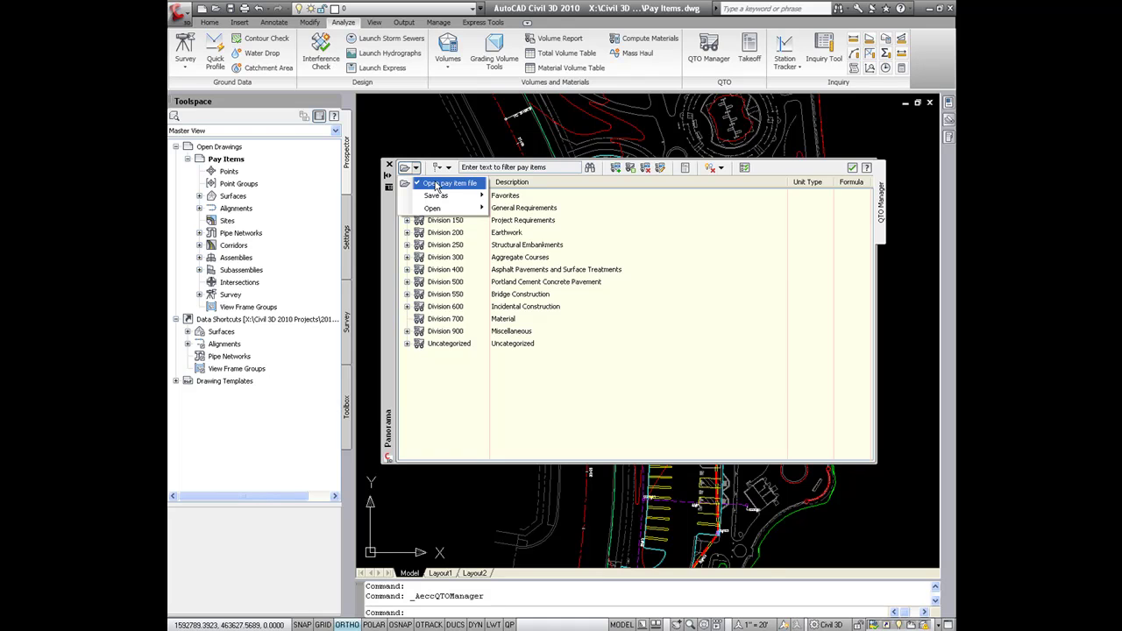
{"action": "left_click", "coordinate": [436, 185]}
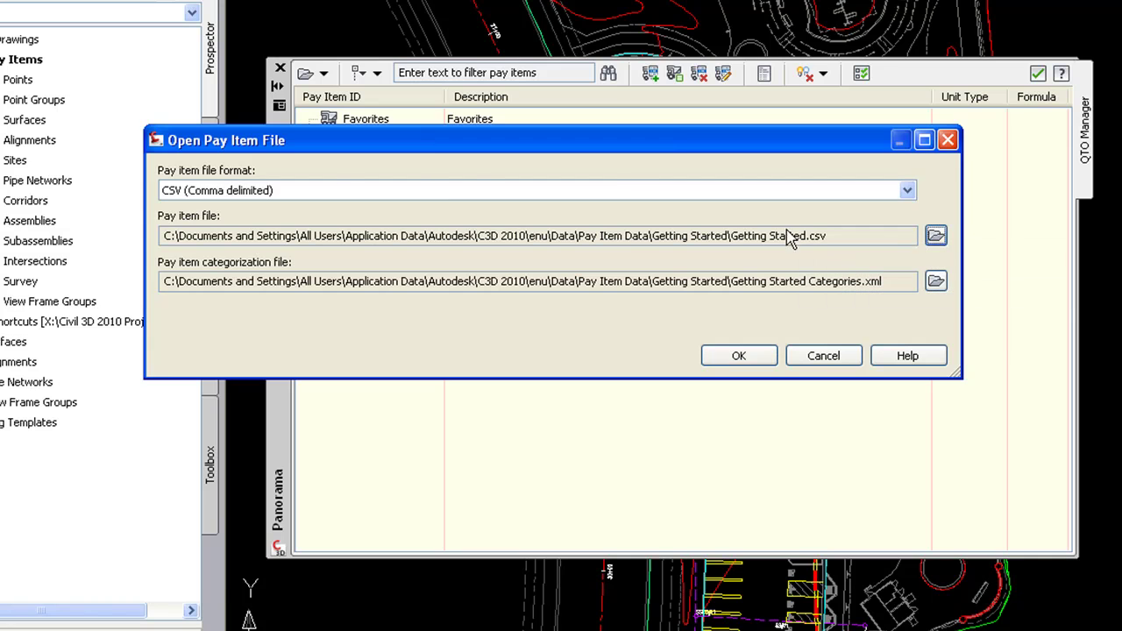
{"action": "left_click", "coordinate": [936, 237]}
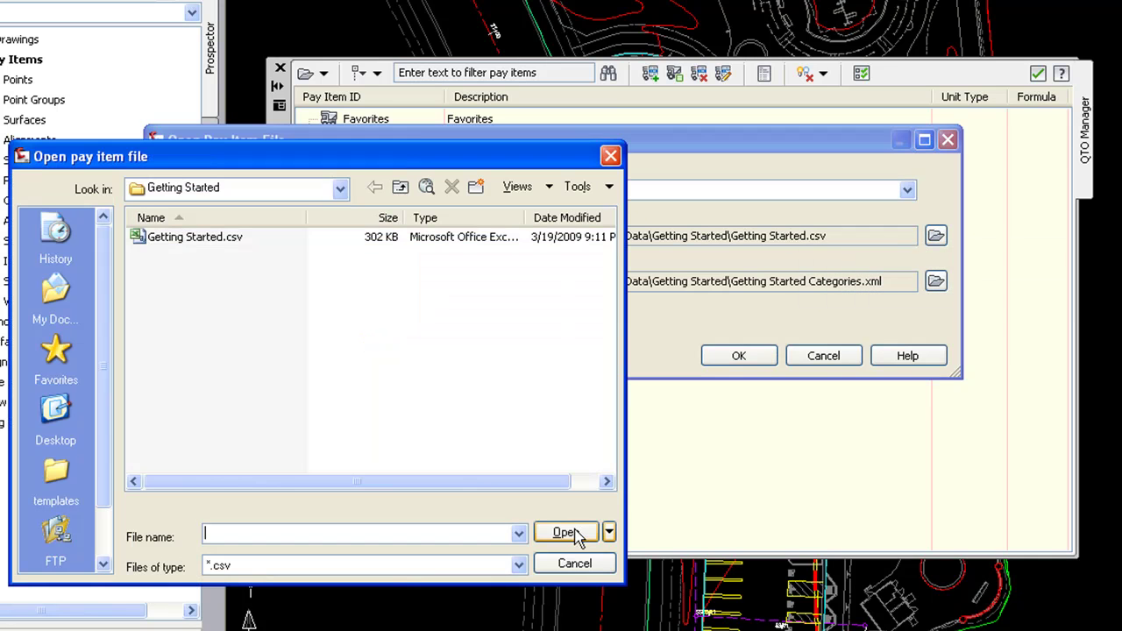
{"action": "left_click", "coordinate": [400, 188]}
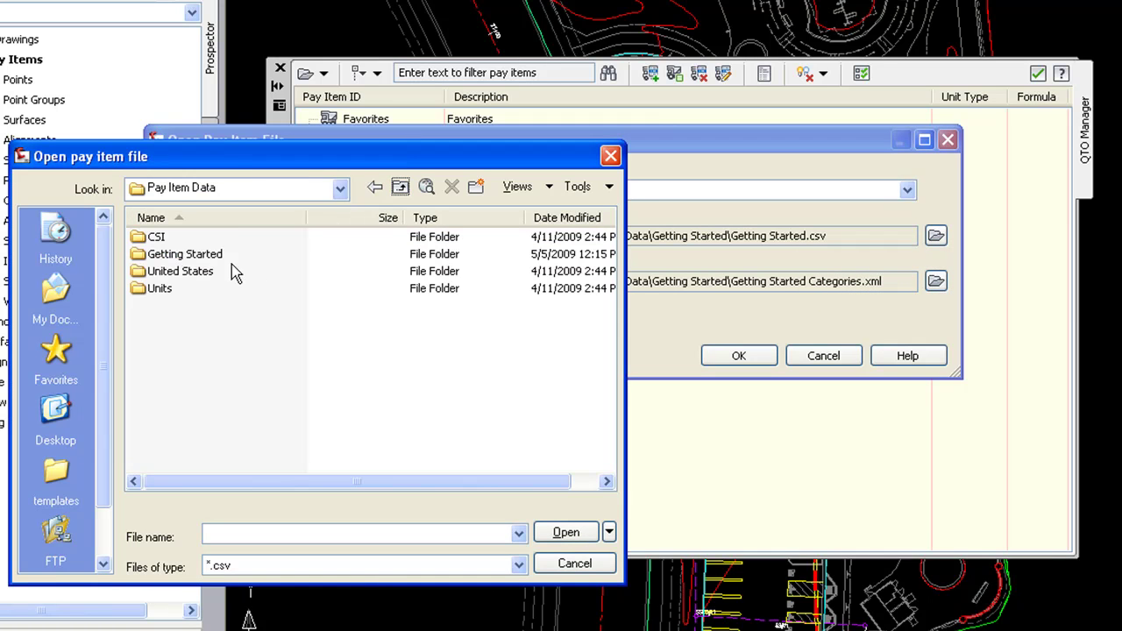
{"action": "double_click", "coordinate": [171, 272]}
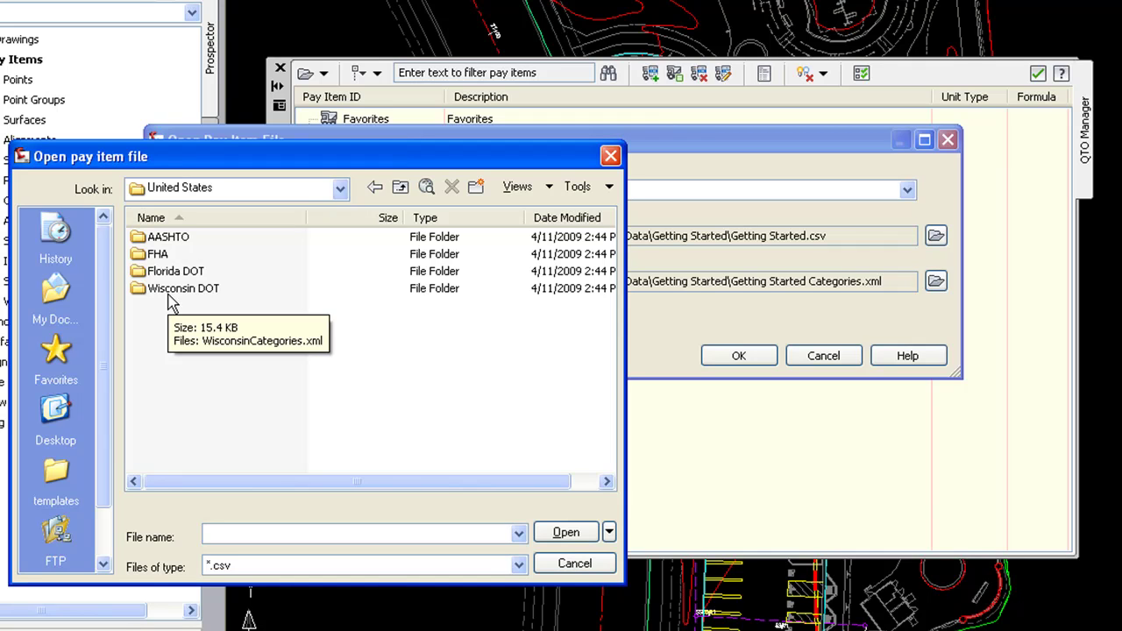
{"action": "left_click", "coordinate": [548, 565]}
{"action": "left_click", "coordinate": [807, 356]}
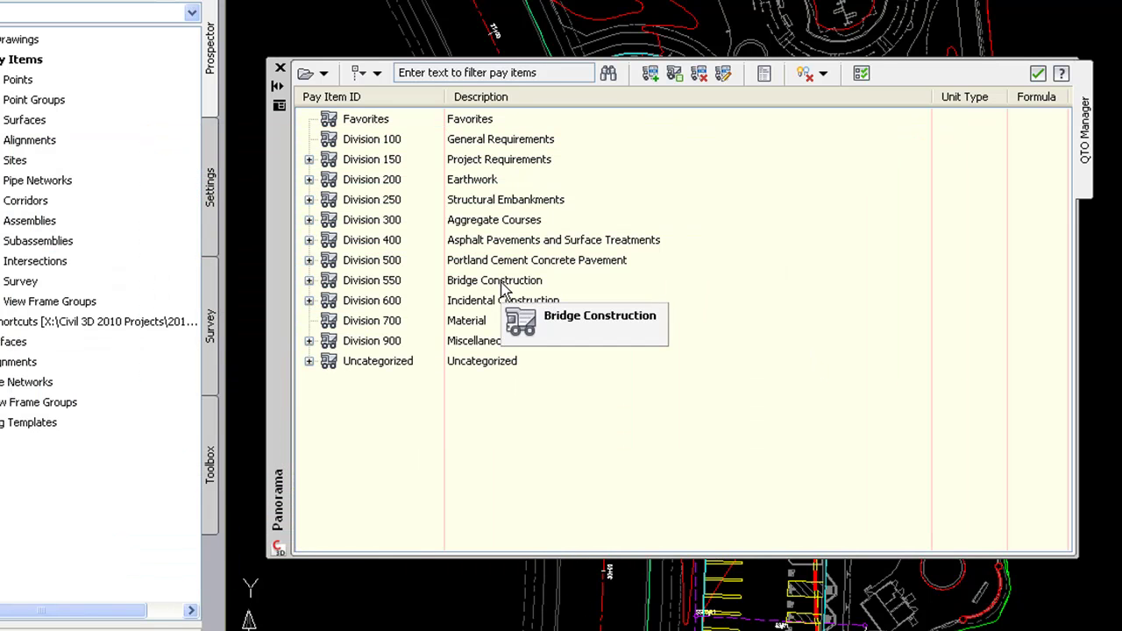
Filter the pay item list on 'markings' and turn off categorization
{"action": "left_click", "coordinate": [521, 72]}
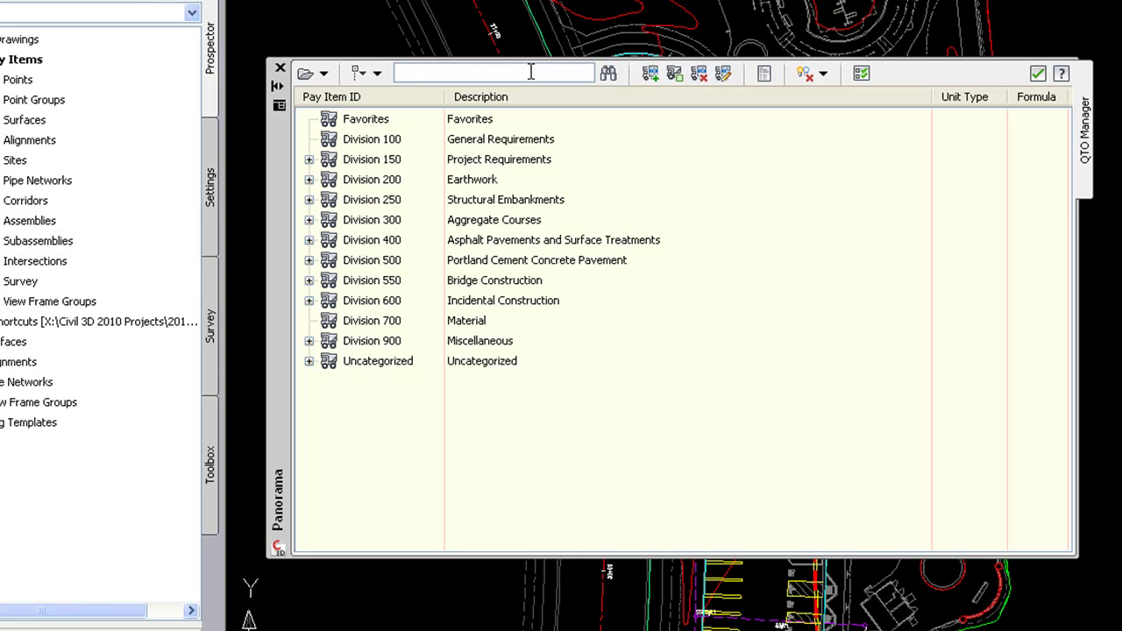
{"action": "type", "text": "markings"}
{"action": "left_click", "coordinate": [608, 73]}
{"action": "left_click", "coordinate": [376, 74]}
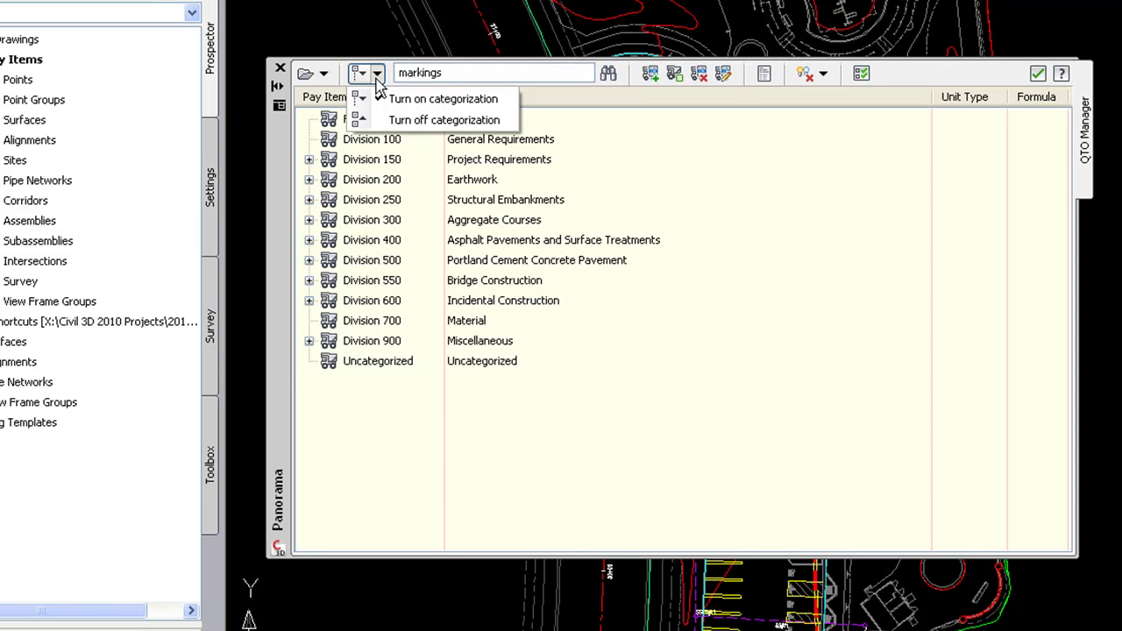
{"action": "left_click", "coordinate": [429, 119]}
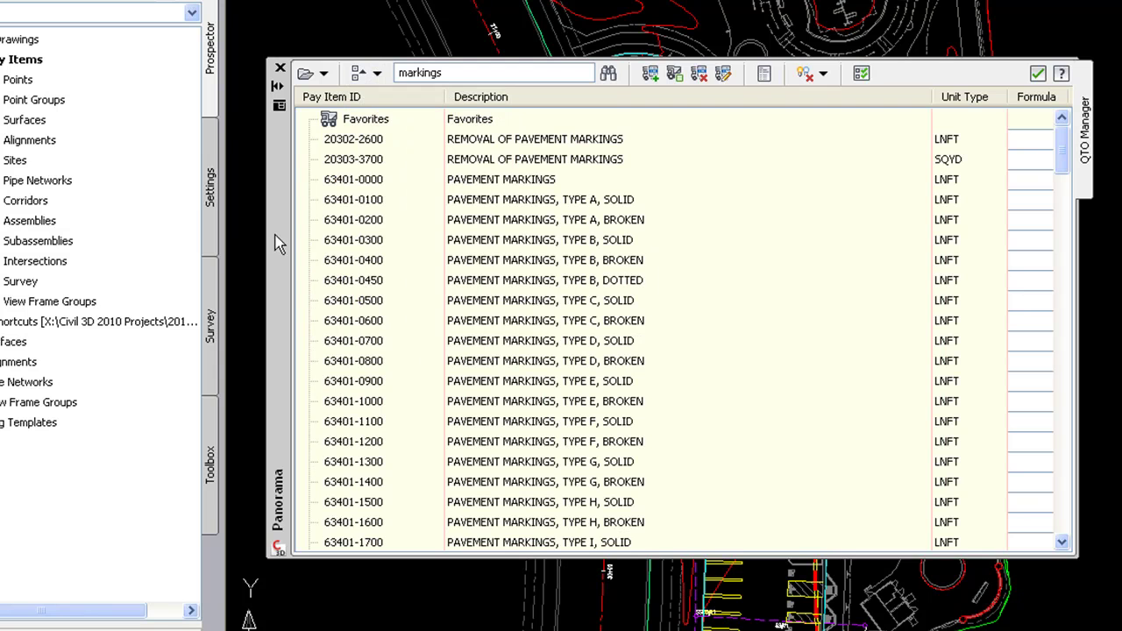
Move the pay item panel up-left and zoom in on the parking stripes
{"action": "left_click_drag", "start_coordinate": [279, 242], "coordinate": [270, 169]}
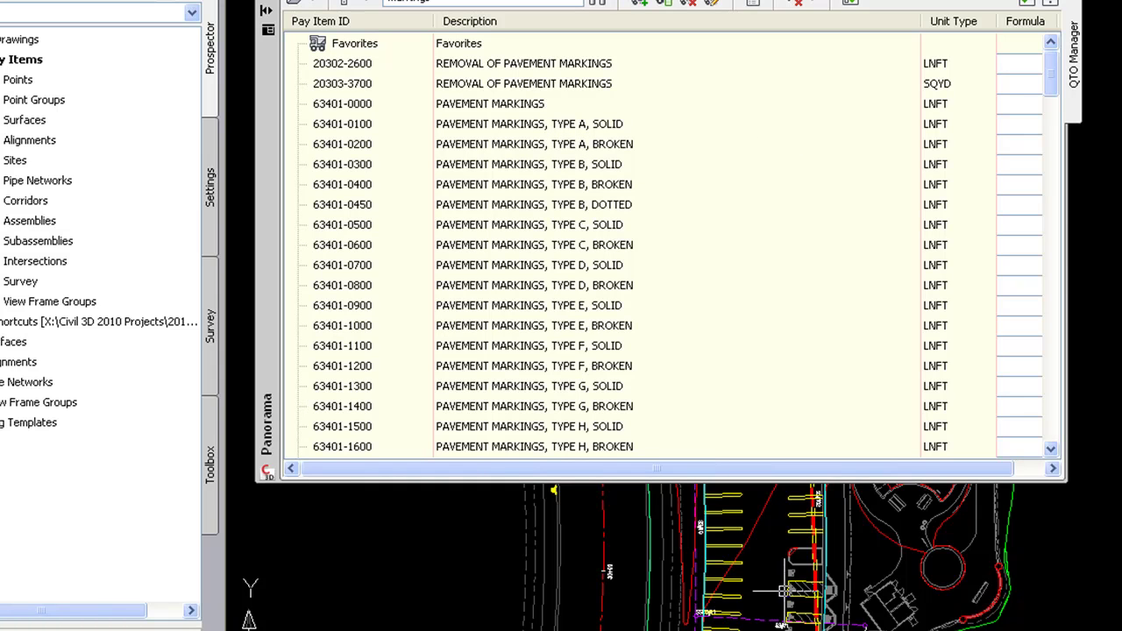
{"action": "scroll", "coordinate": [790, 575], "scroll_direction": "up", "scroll_amount": 1}
{"action": "scroll", "coordinate": [780, 575], "scroll_direction": "up", "scroll_amount": 2}
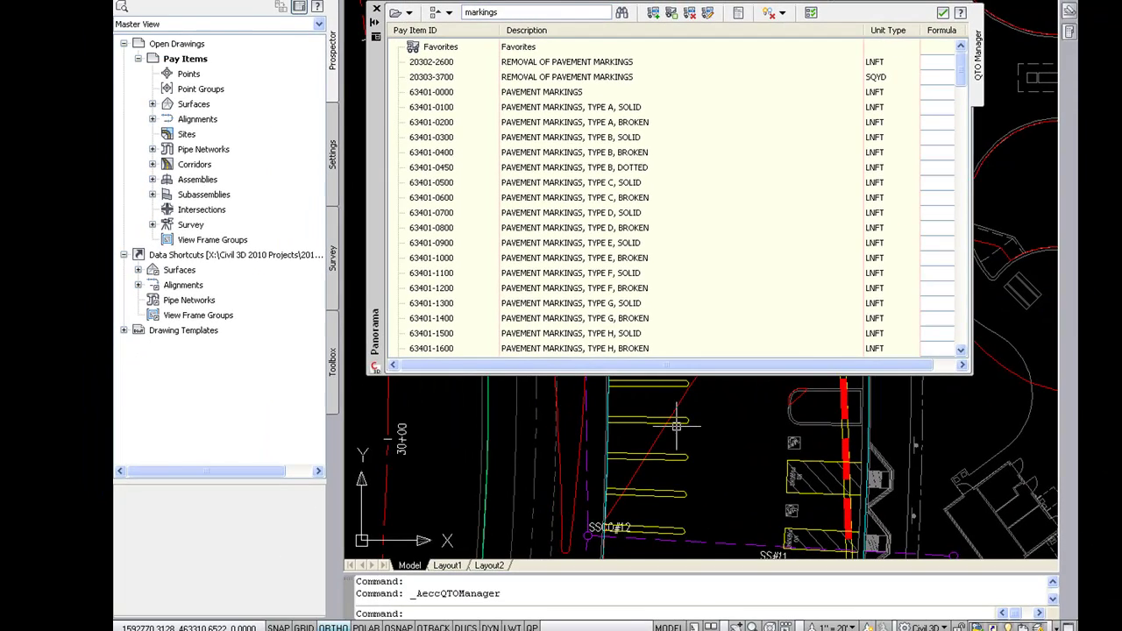
{"action": "mouse_move", "coordinate": [676, 425]}
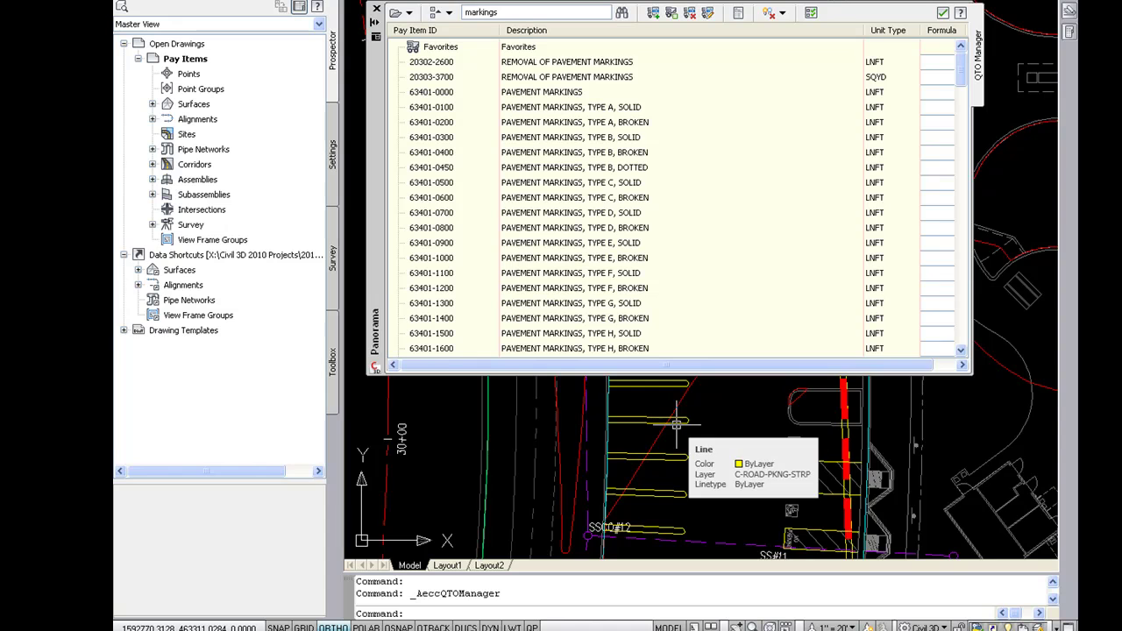
Select all similar yellow stripe lines and assign pay item 63401-0300, Pavement Markings Type B Solid
{"action": "scroll", "coordinate": [676, 425], "scroll_direction": "up", "scroll_amount": 2}
{"action": "left_click", "coordinate": [682, 423]}
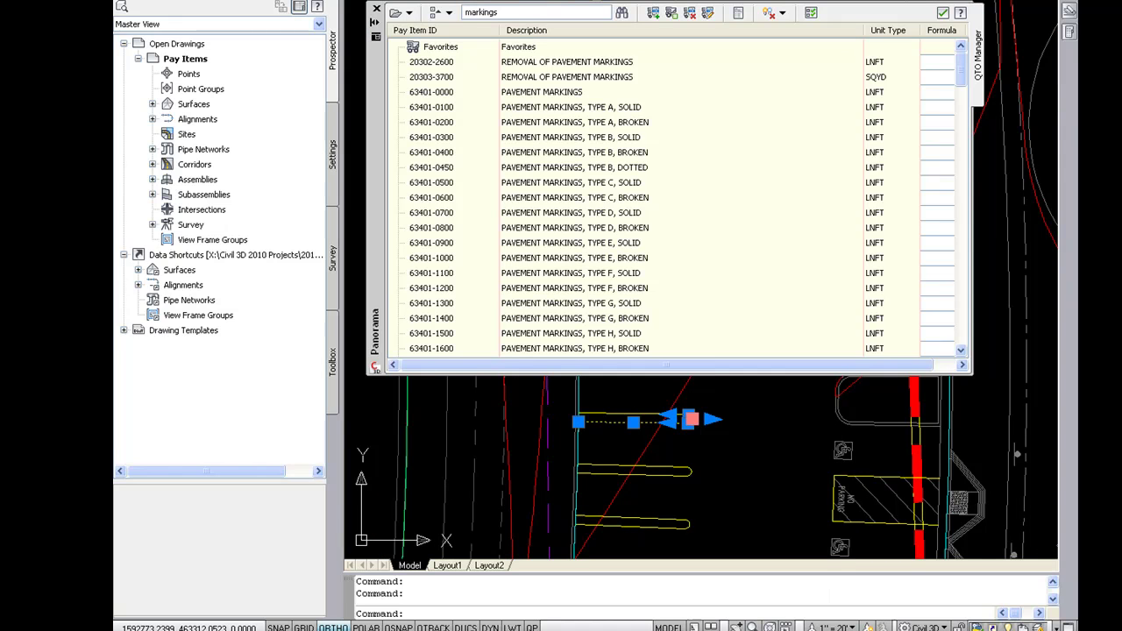
{"action": "right_click", "coordinate": [697, 423]}
{"action": "left_click", "coordinate": [741, 601]}
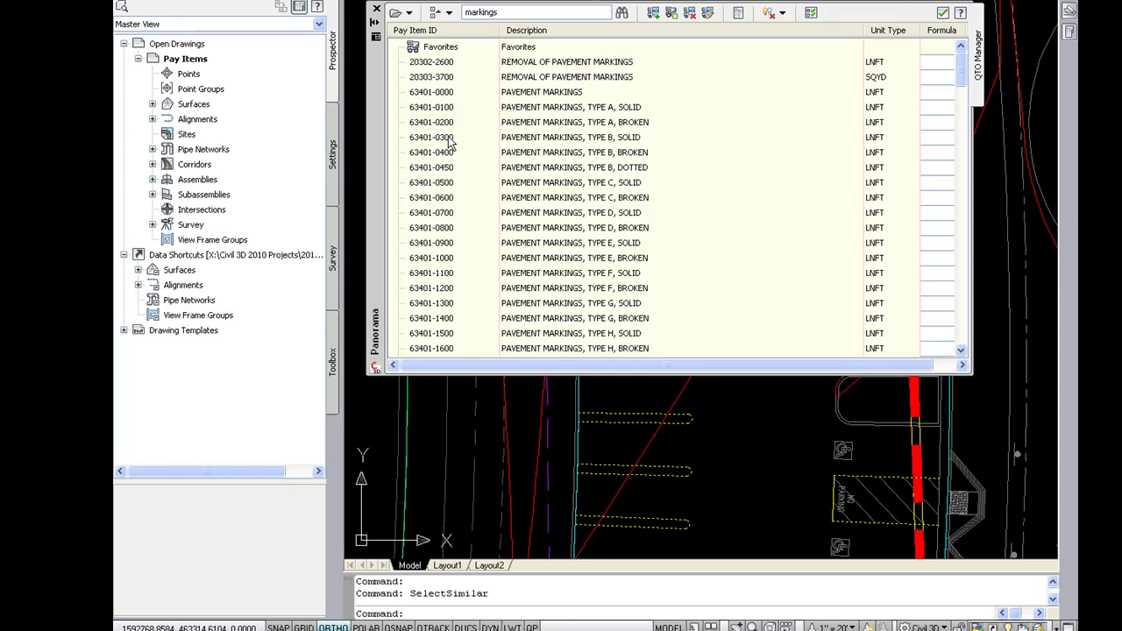
{"action": "right_click", "coordinate": [562, 140]}
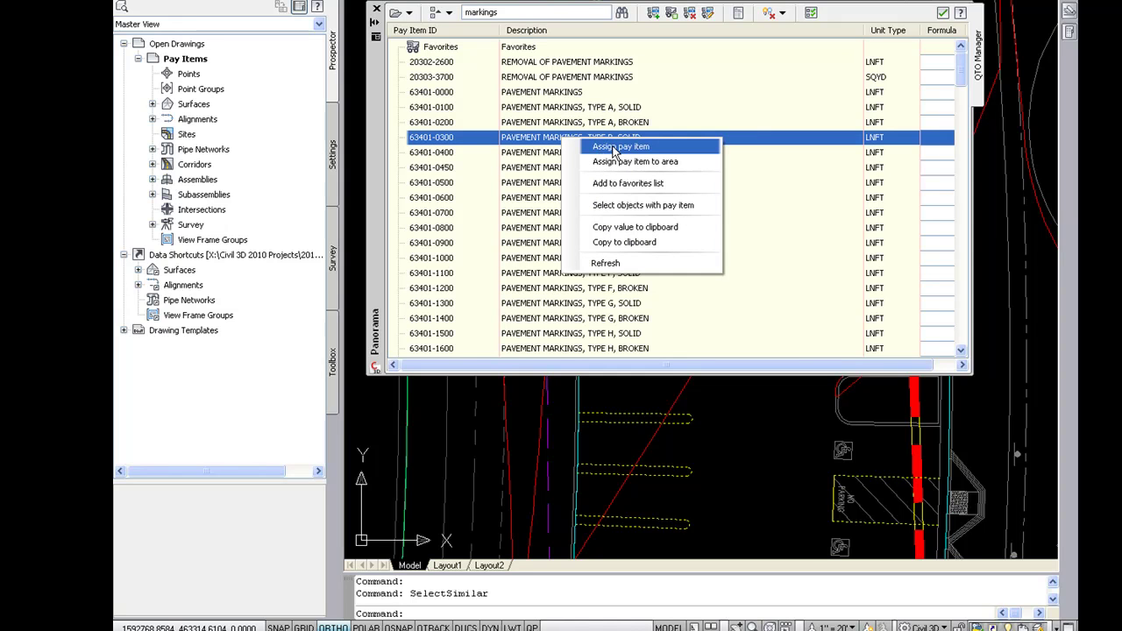
{"action": "left_click", "coordinate": [618, 147]}
{"action": "key", "text": "Escape"}
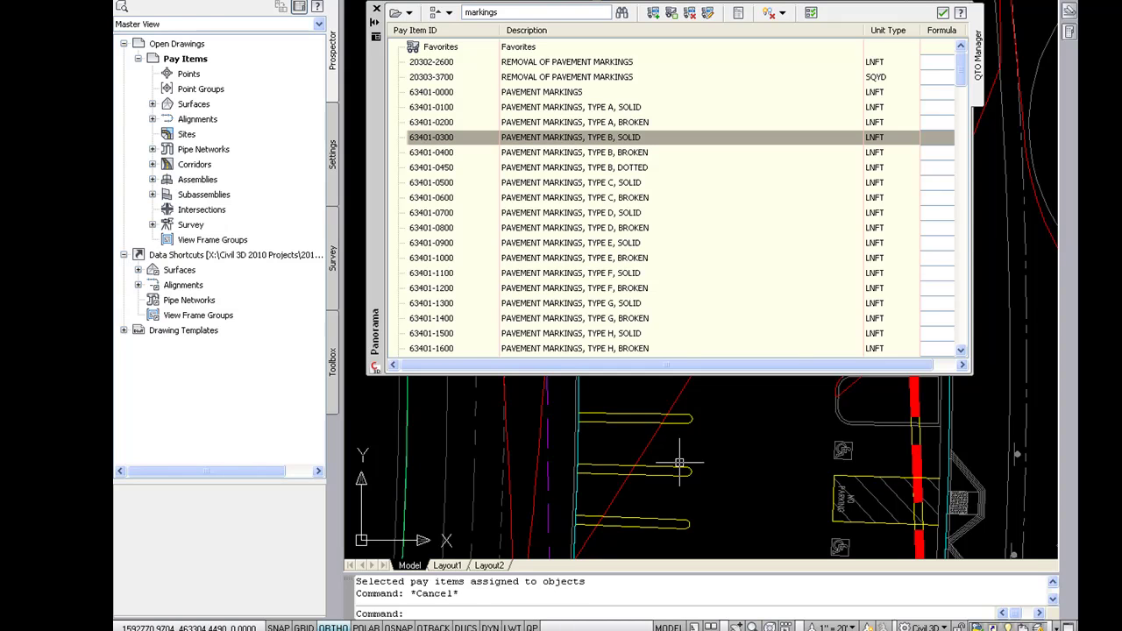
{"action": "mouse_move", "coordinate": [677, 467]}
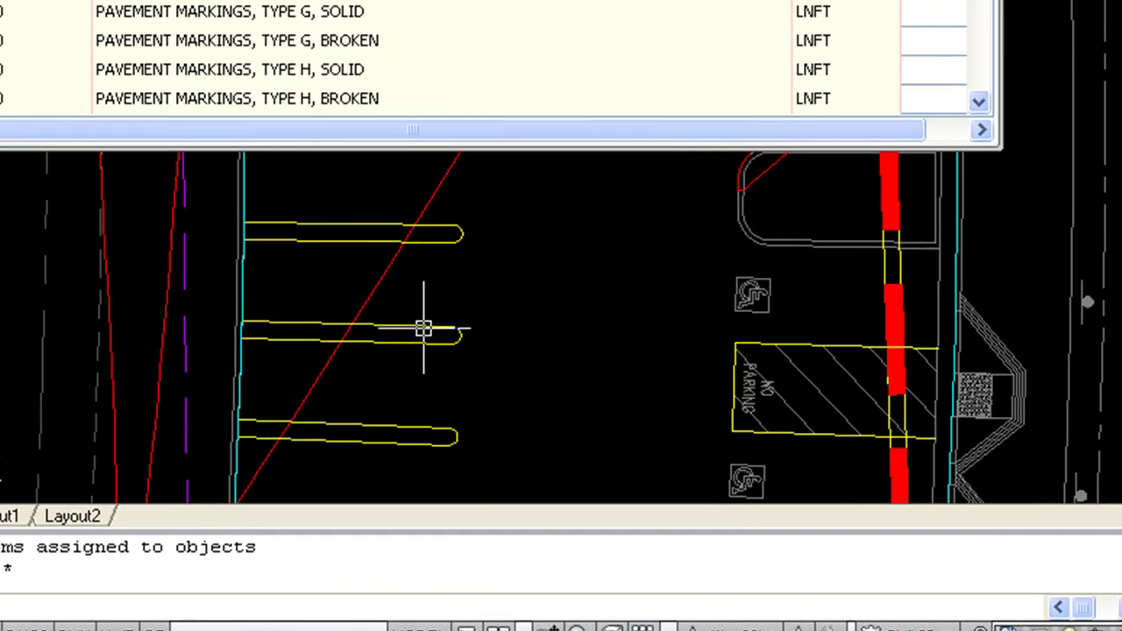
{"action": "mouse_move", "coordinate": [423, 329]}
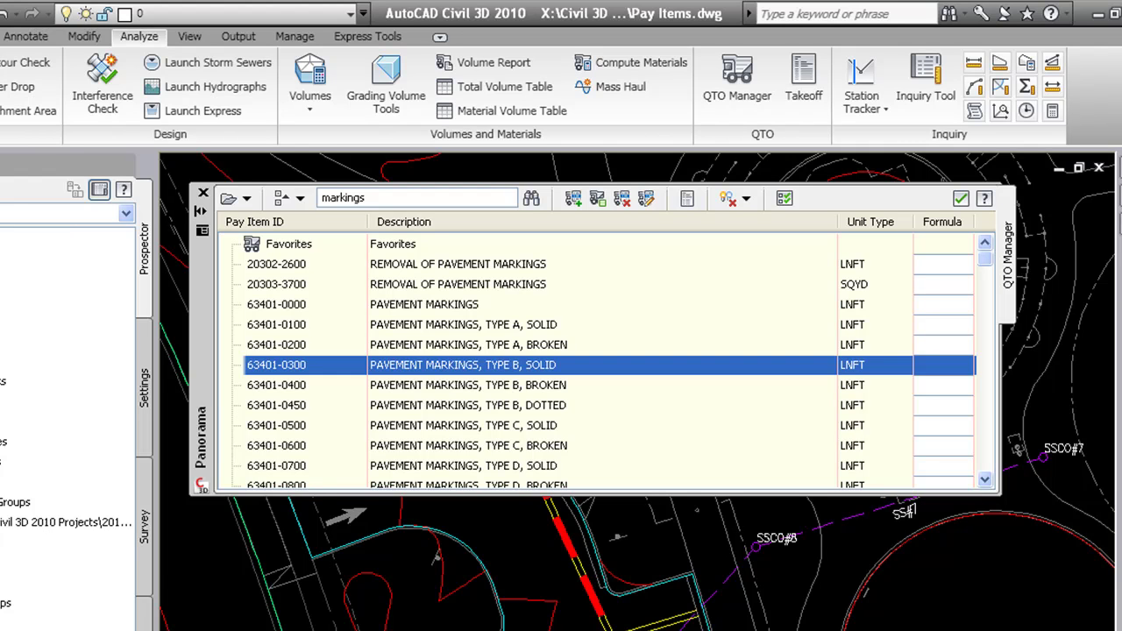
Replace the pay item filter text with 'sewer'
{"action": "left_click_drag", "start_coordinate": [402, 193], "coordinate": [200, 166]}
{"action": "left_click", "coordinate": [380, 193]}
{"action": "double_click", "coordinate": [380, 193]}
{"action": "type", "text": "sewer"}
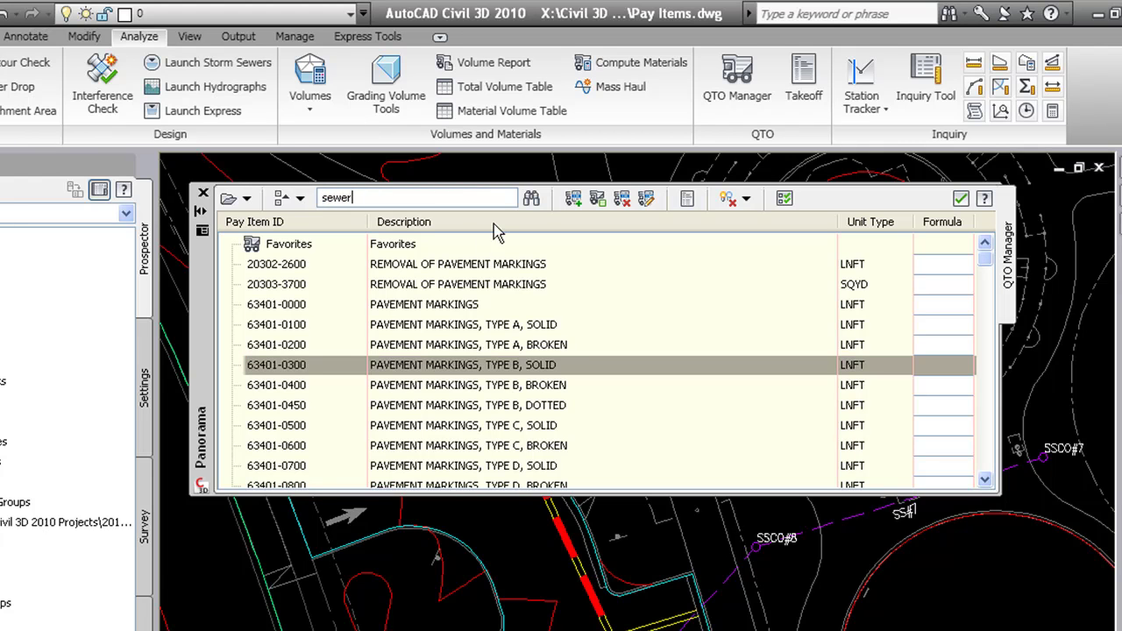
{"action": "left_click", "coordinate": [531, 198]}
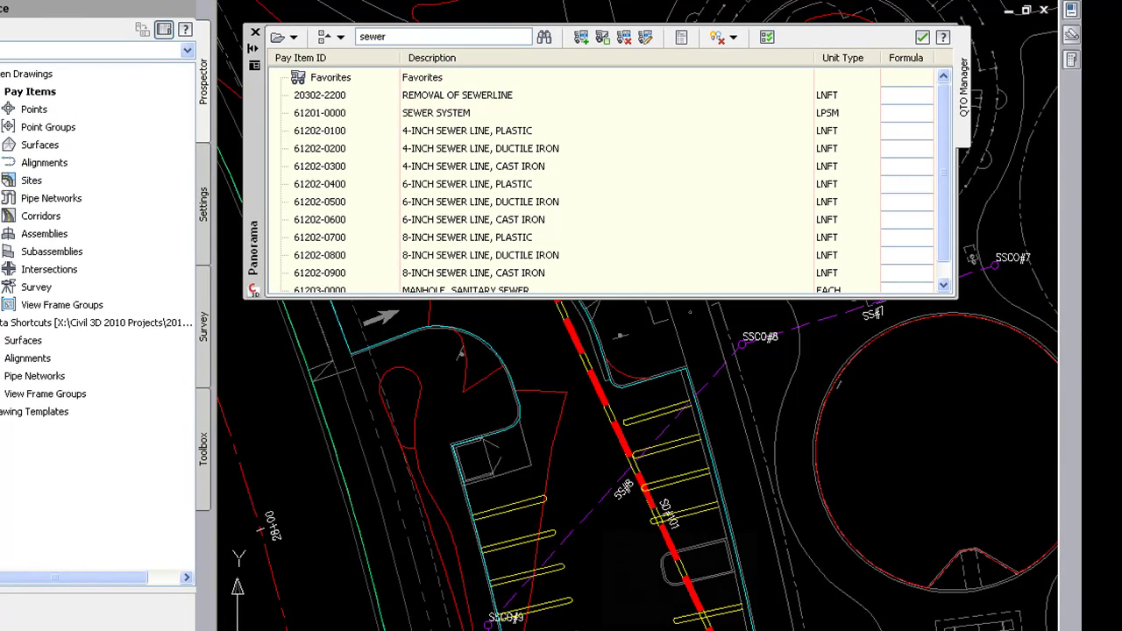
Select all similar sewer pipes and assign pay item 61202-0400, 6-inch plastic sewer line
{"action": "left_click", "coordinate": [584, 515]}
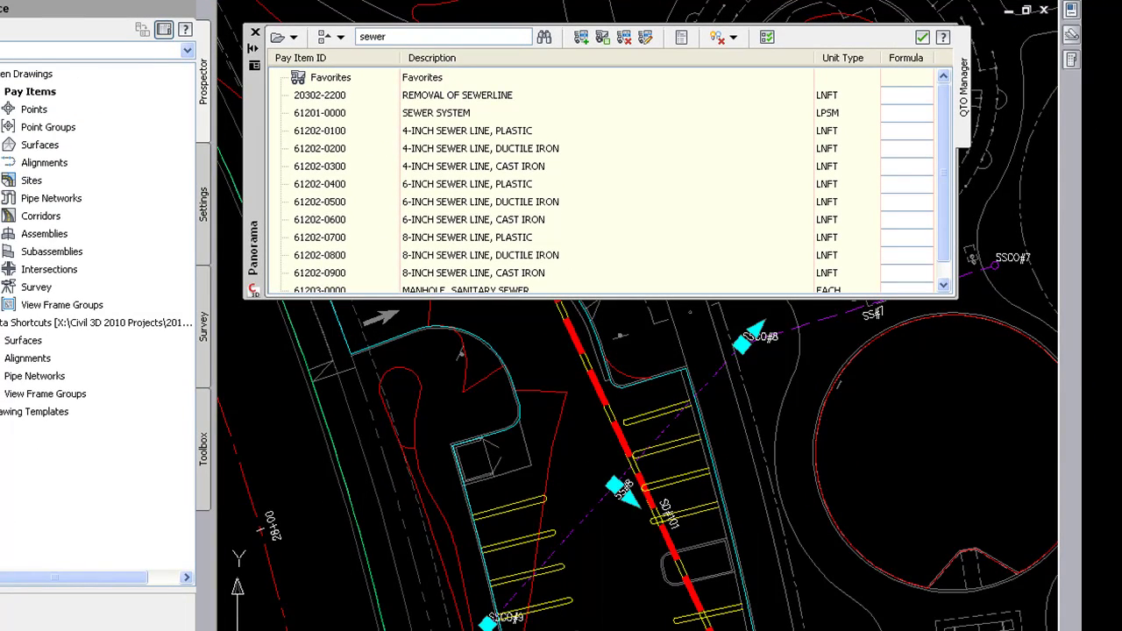
{"action": "right_click", "coordinate": [584, 517]}
{"action": "left_click", "coordinate": [630, 503]}
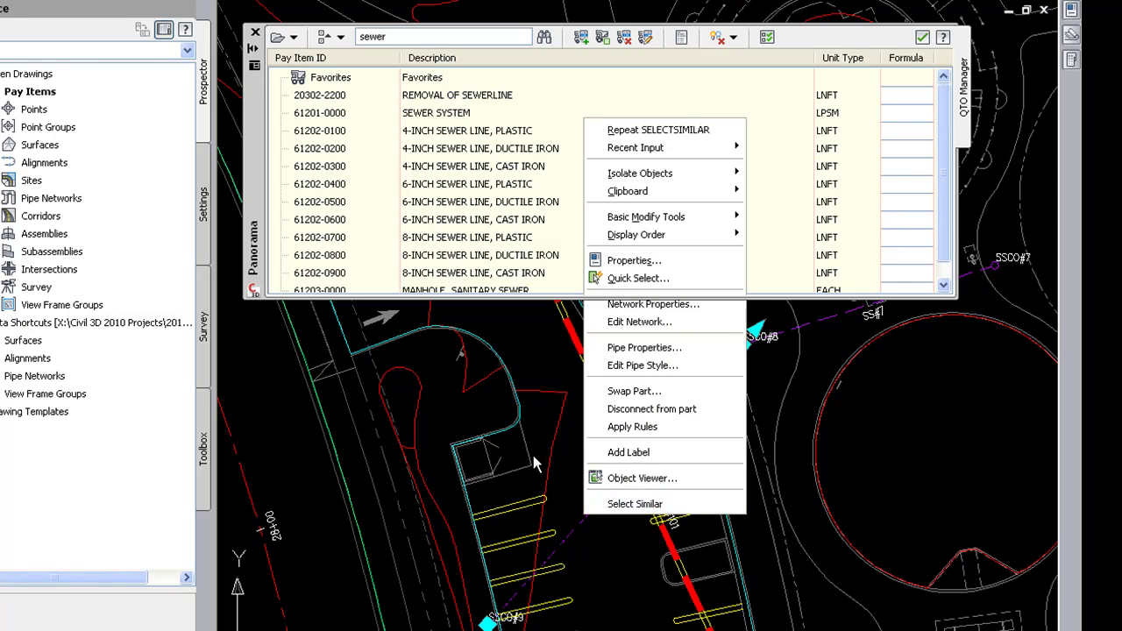
{"action": "right_click", "coordinate": [449, 189]}
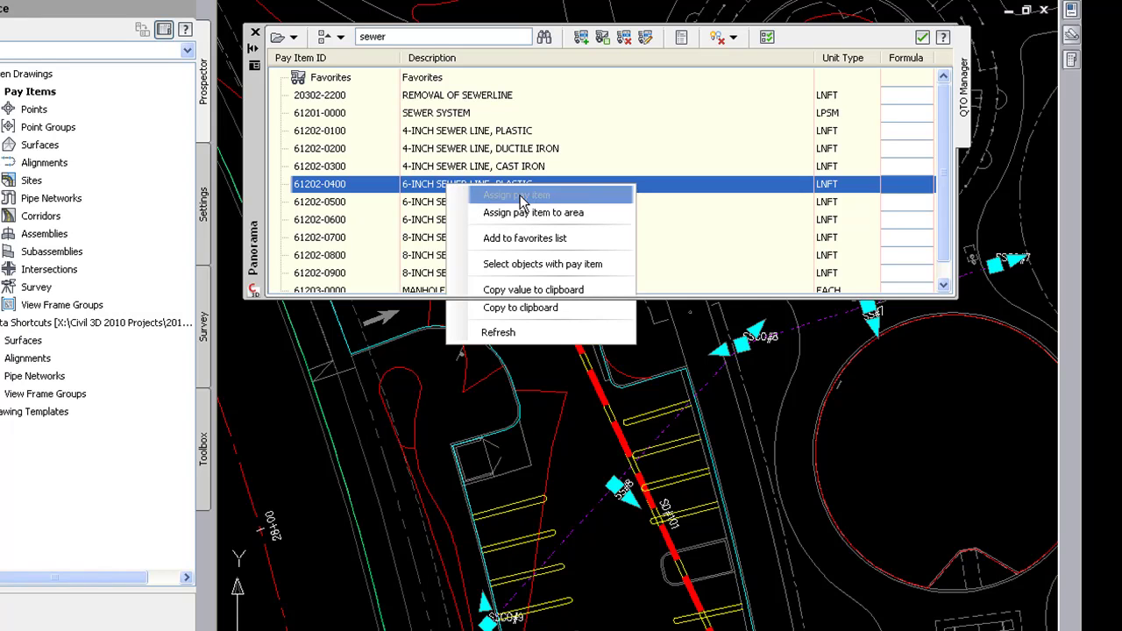
{"action": "left_click", "coordinate": [520, 196]}
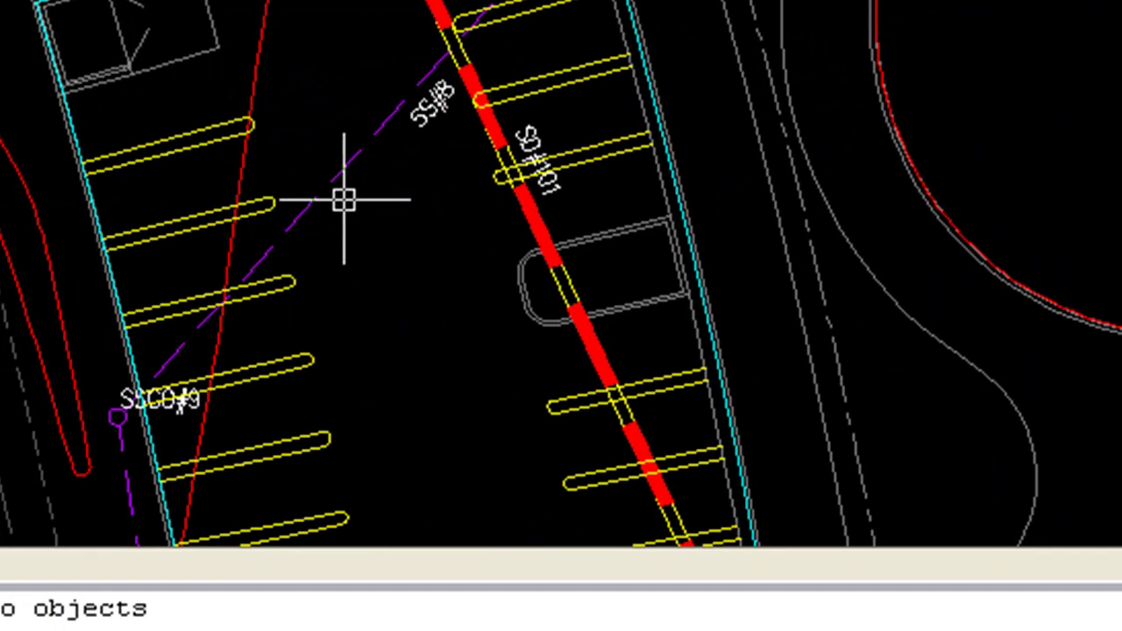
{"action": "mouse_move", "coordinate": [354, 165]}
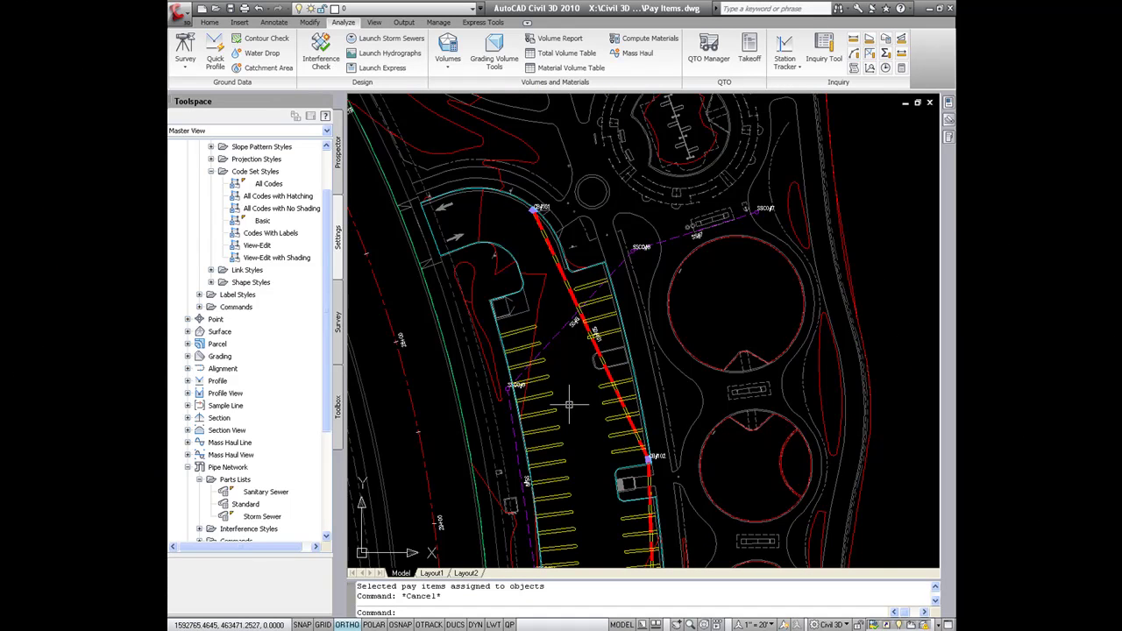
{"action": "mouse_move", "coordinate": [573, 398]}
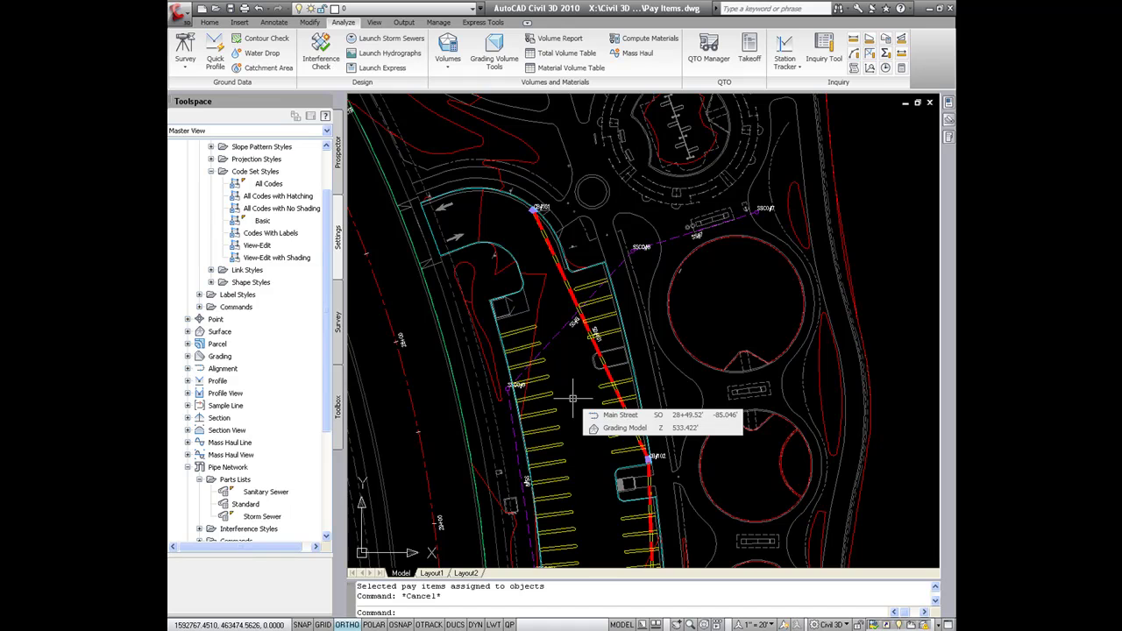
{"action": "right_click", "coordinate": [254, 519]}
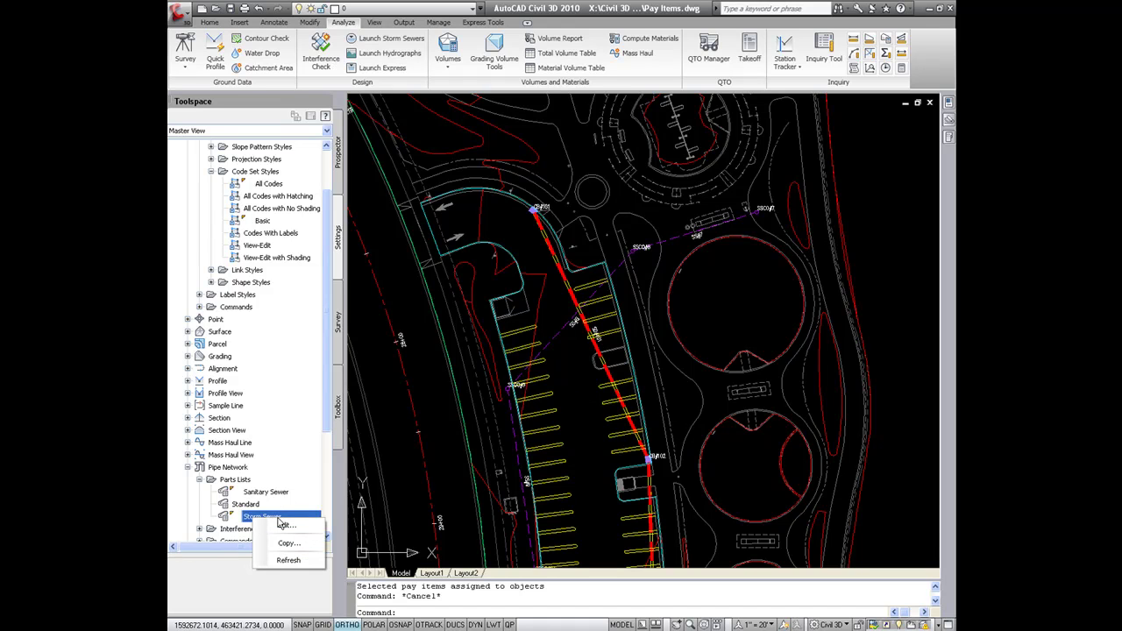
{"action": "left_click", "coordinate": [292, 531]}
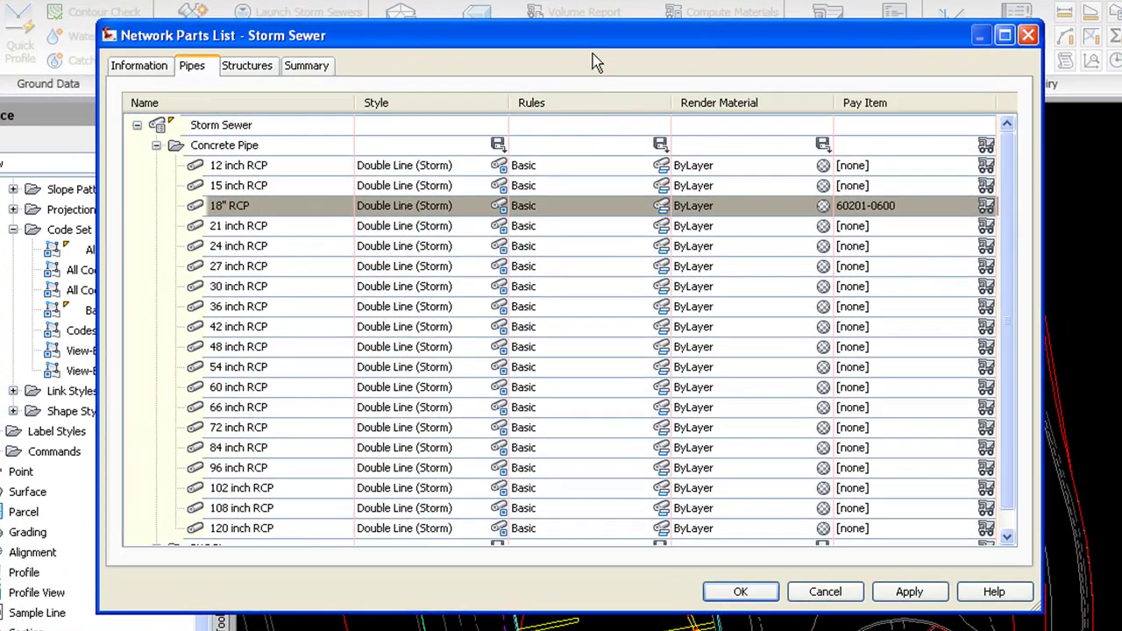
{"action": "left_click_drag", "start_coordinate": [593, 53], "coordinate": [604, 179]}
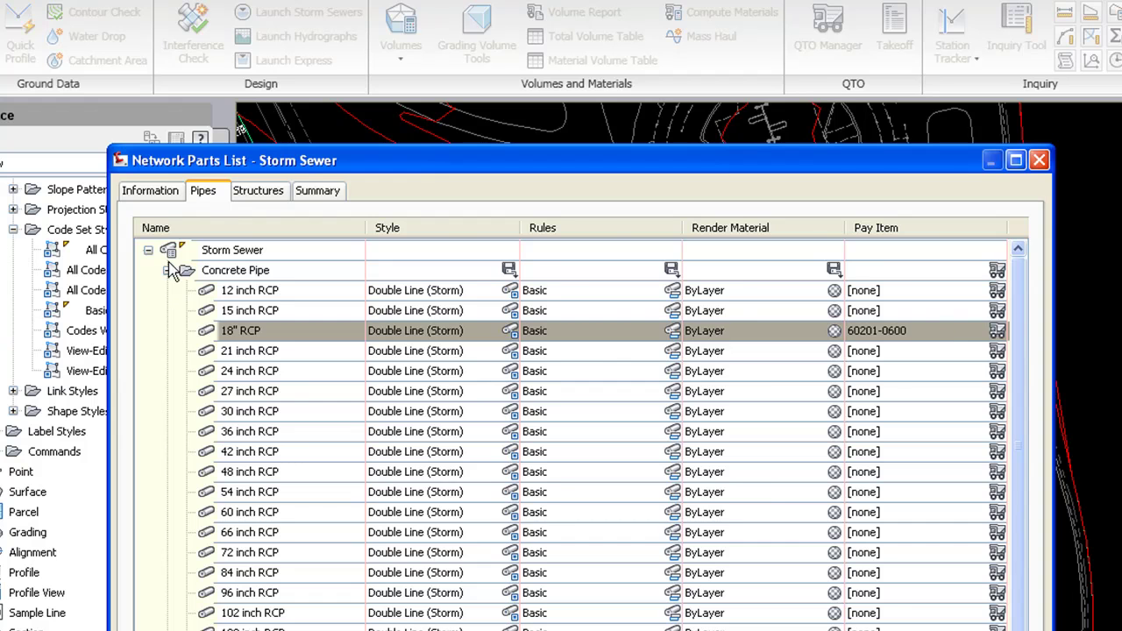
{"action": "left_click", "coordinate": [235, 192]}
{"action": "left_click", "coordinate": [196, 196]}
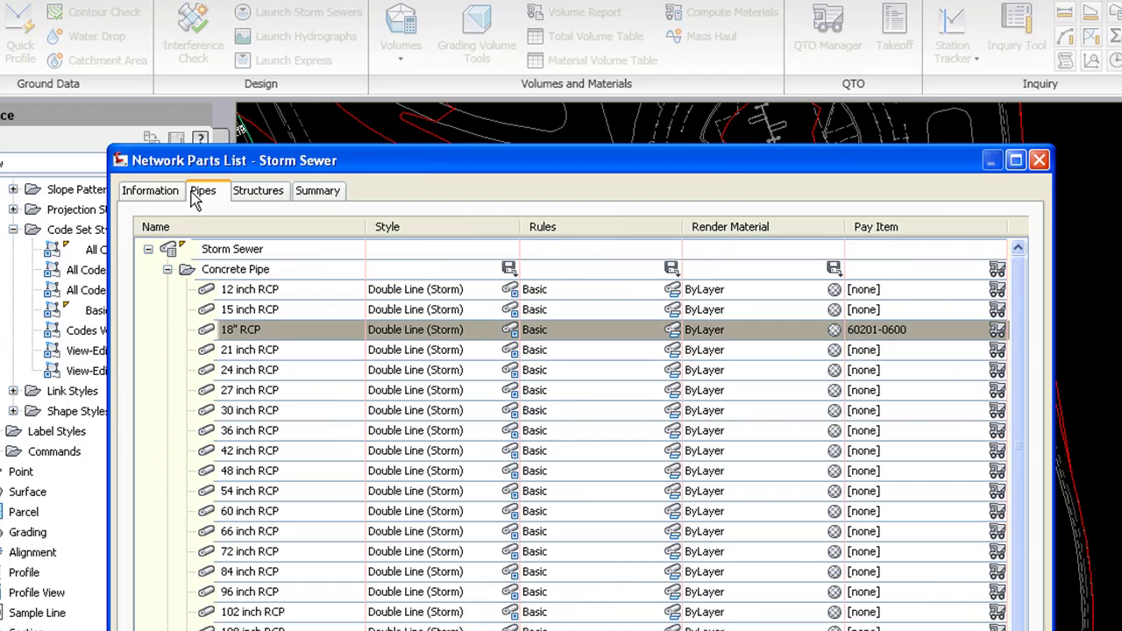
{"action": "left_click", "coordinate": [997, 332]}
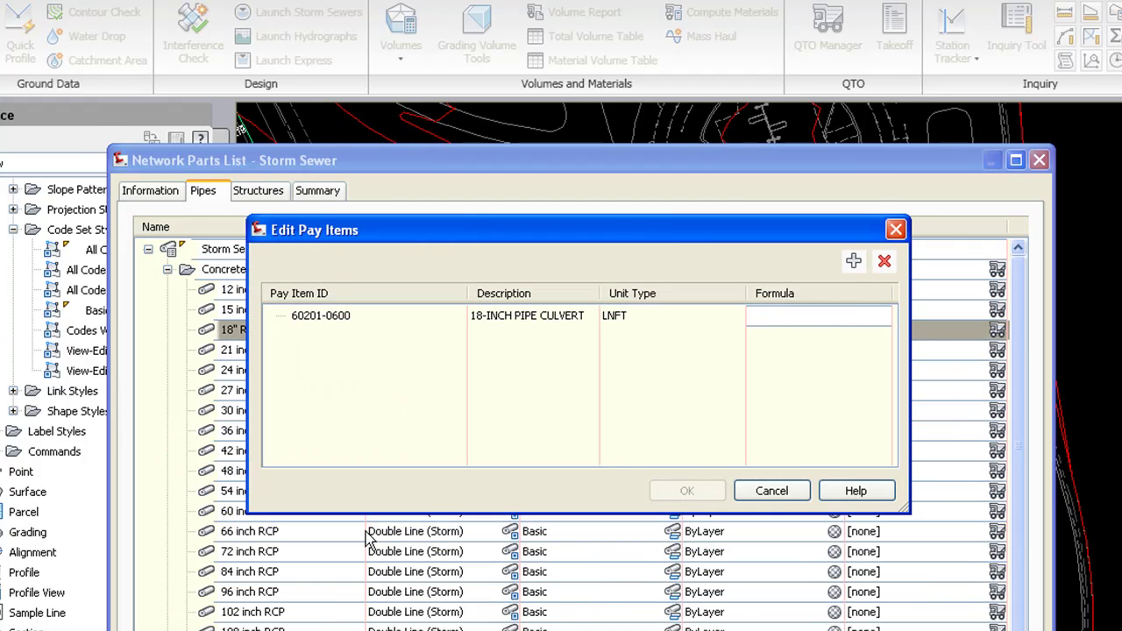
{"action": "left_click", "coordinate": [342, 317]}
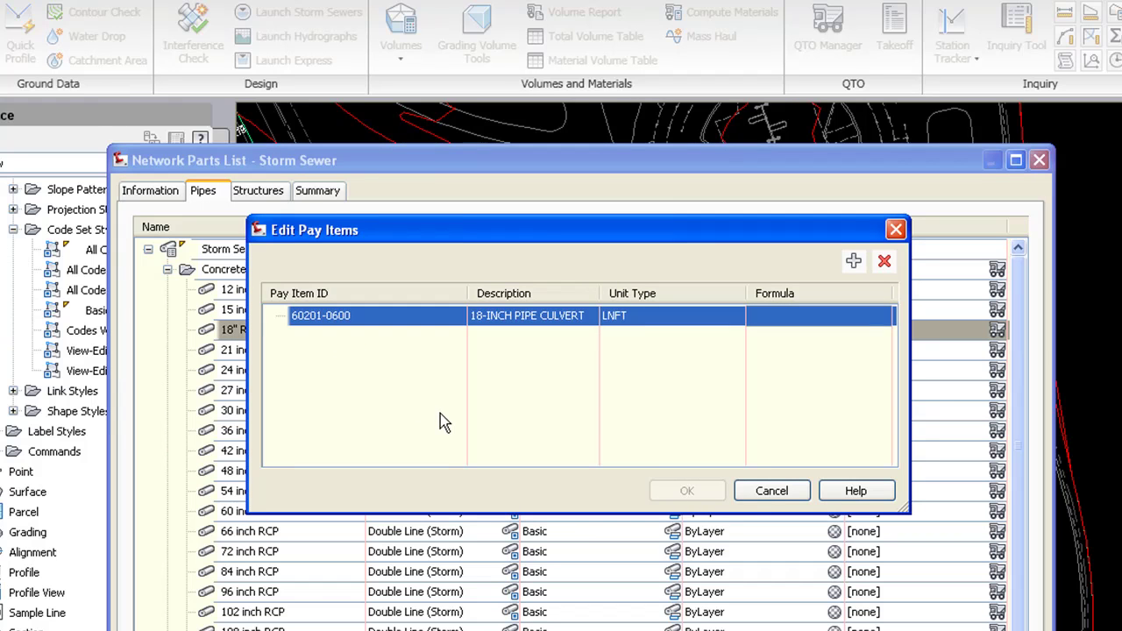
{"action": "left_click", "coordinate": [854, 263]}
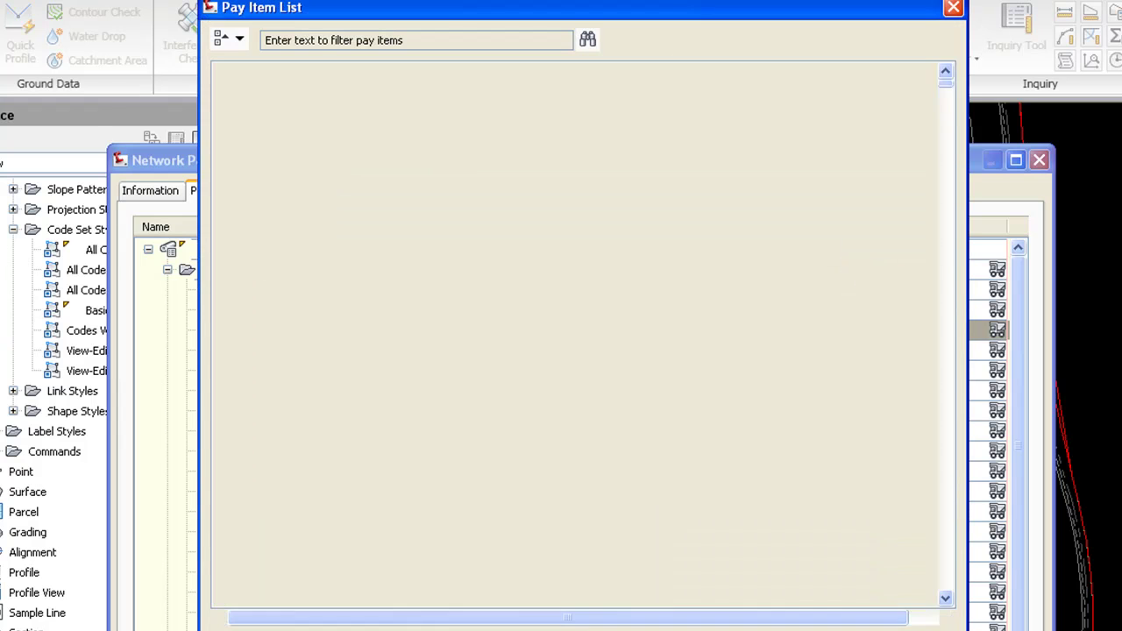
{"action": "left_click_drag", "start_coordinate": [534, 9], "coordinate": [479, 95]}
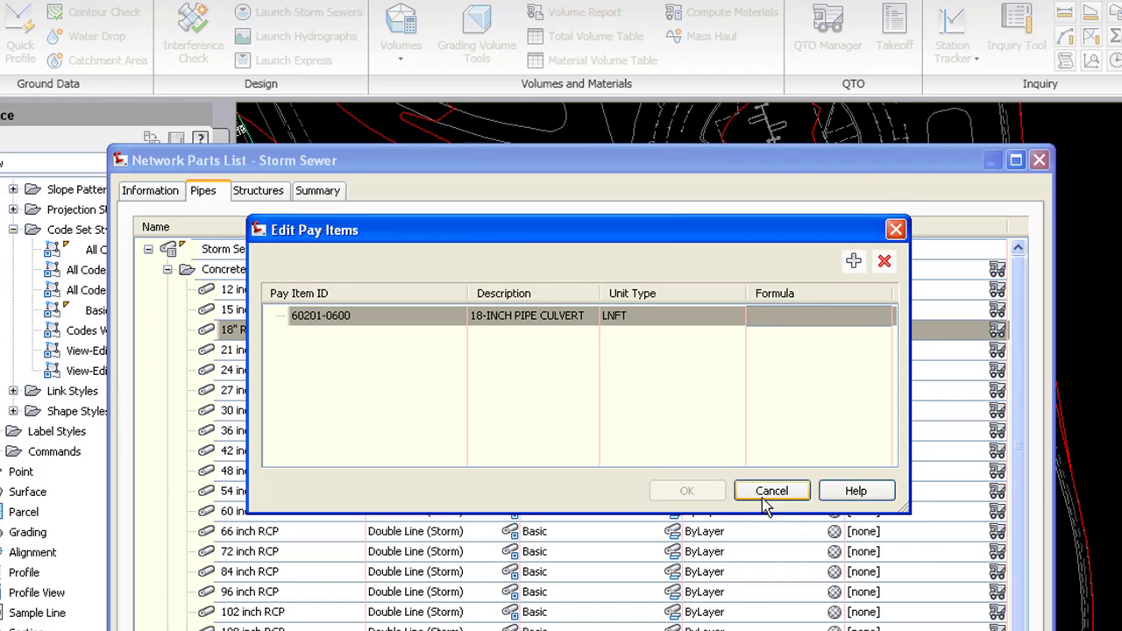
{"action": "left_click", "coordinate": [777, 491]}
{"action": "key", "text": "Return"}
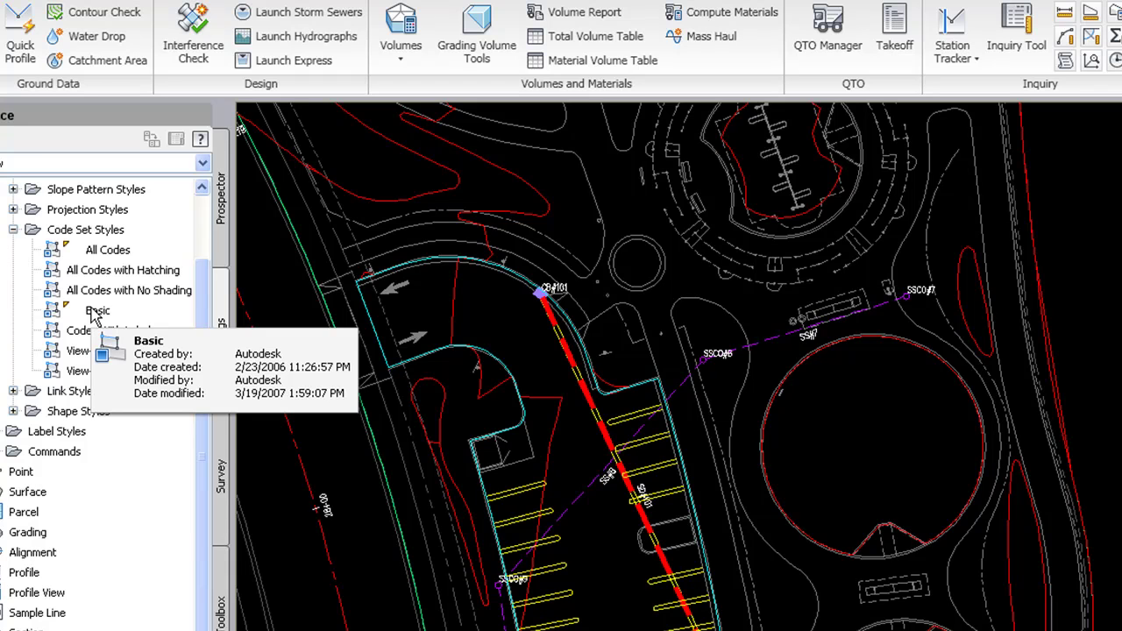
{"action": "right_click", "coordinate": [110, 252]}
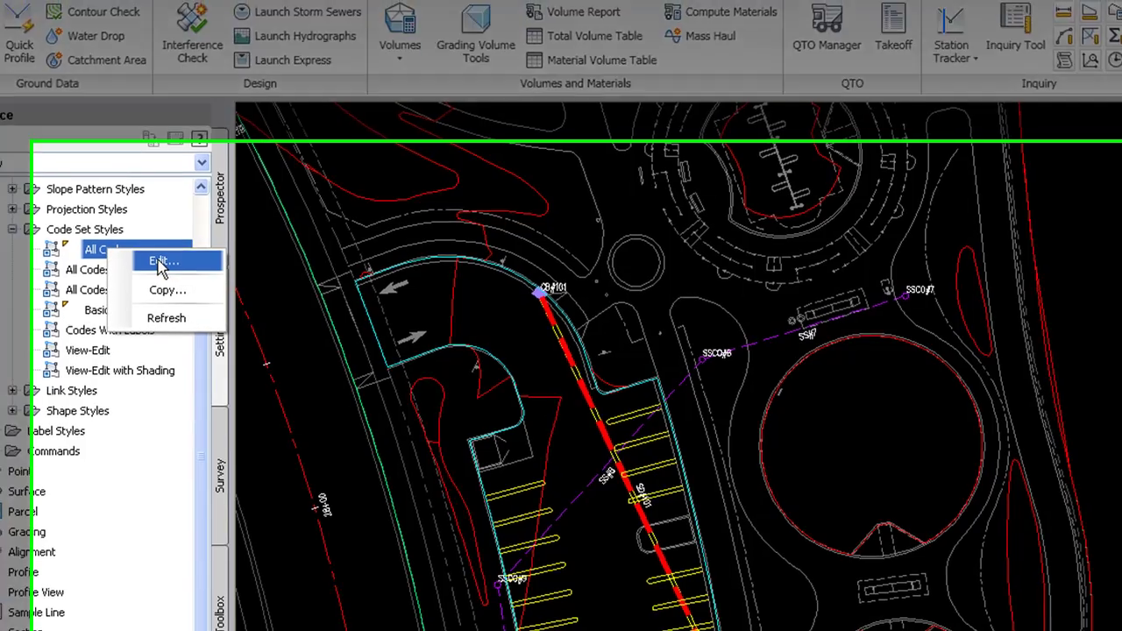
{"action": "left_click", "coordinate": [163, 260]}
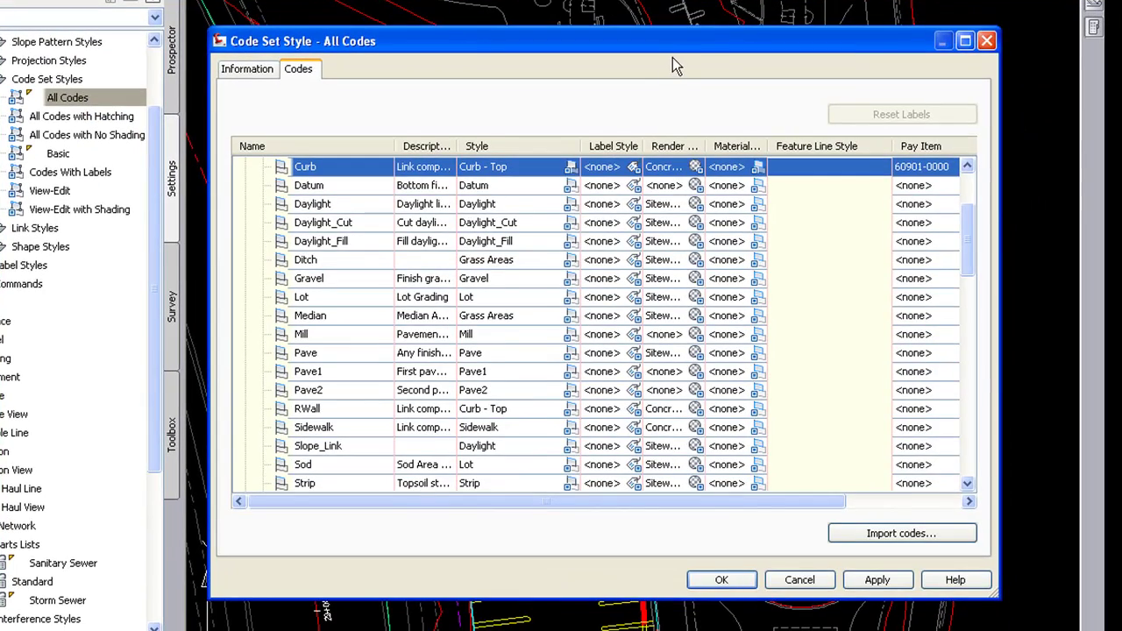
{"action": "scroll", "coordinate": [257, 261], "scroll_direction": "up", "scroll_amount": 3}
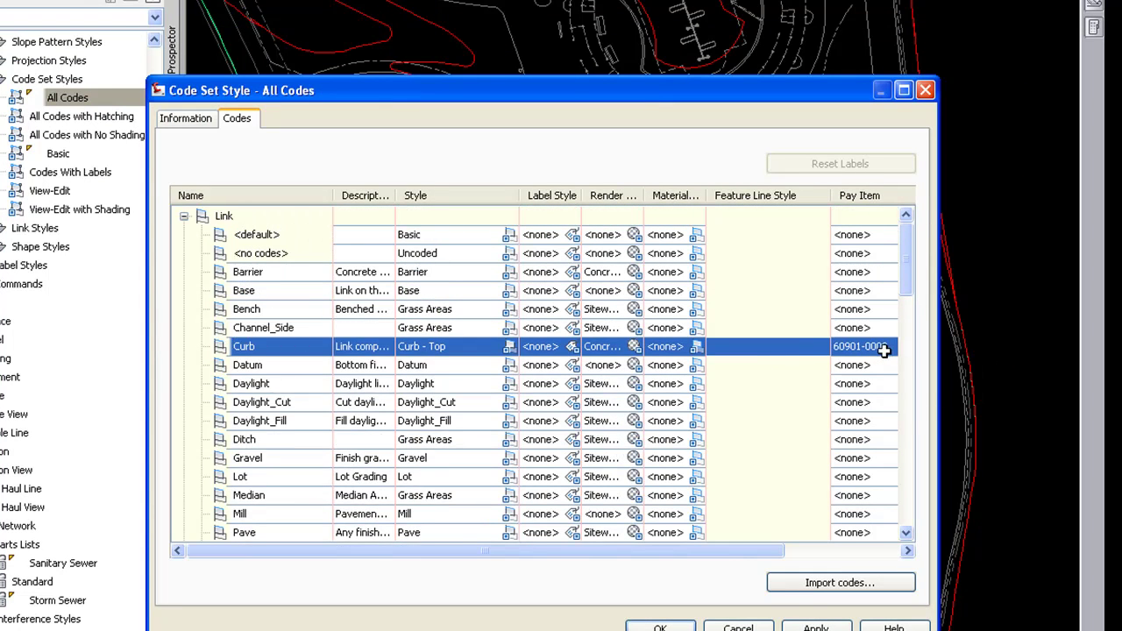
{"action": "left_click_drag", "start_coordinate": [731, 549], "coordinate": [597, 554]}
{"action": "left_click_drag", "start_coordinate": [745, 557], "coordinate": [777, 561]}
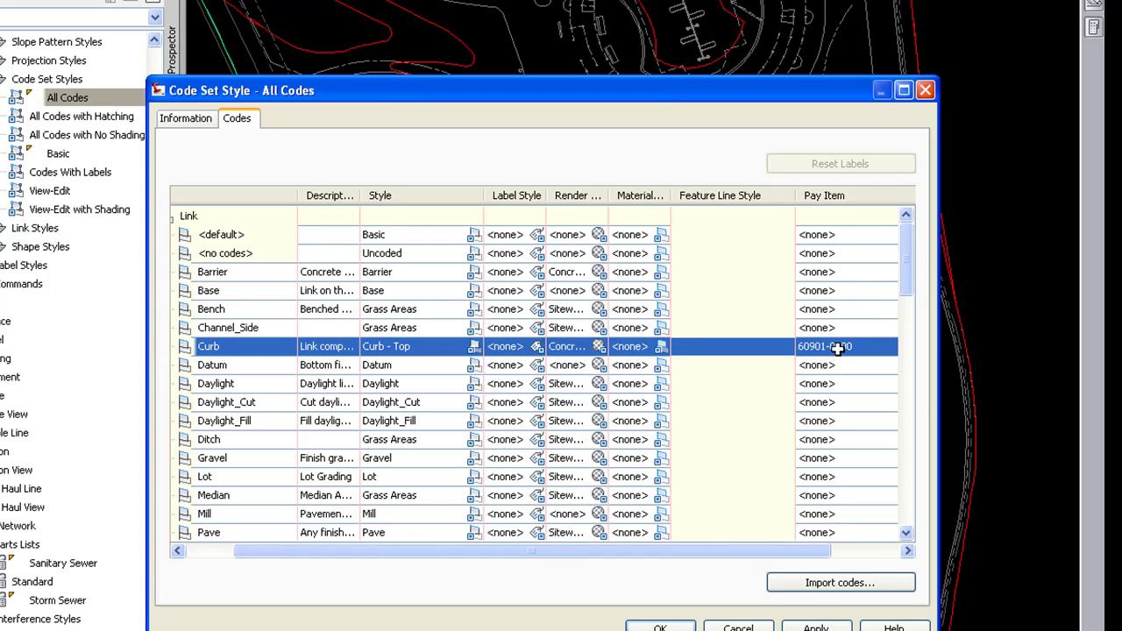
{"action": "left_click_drag", "start_coordinate": [781, 556], "coordinate": [870, 563]}
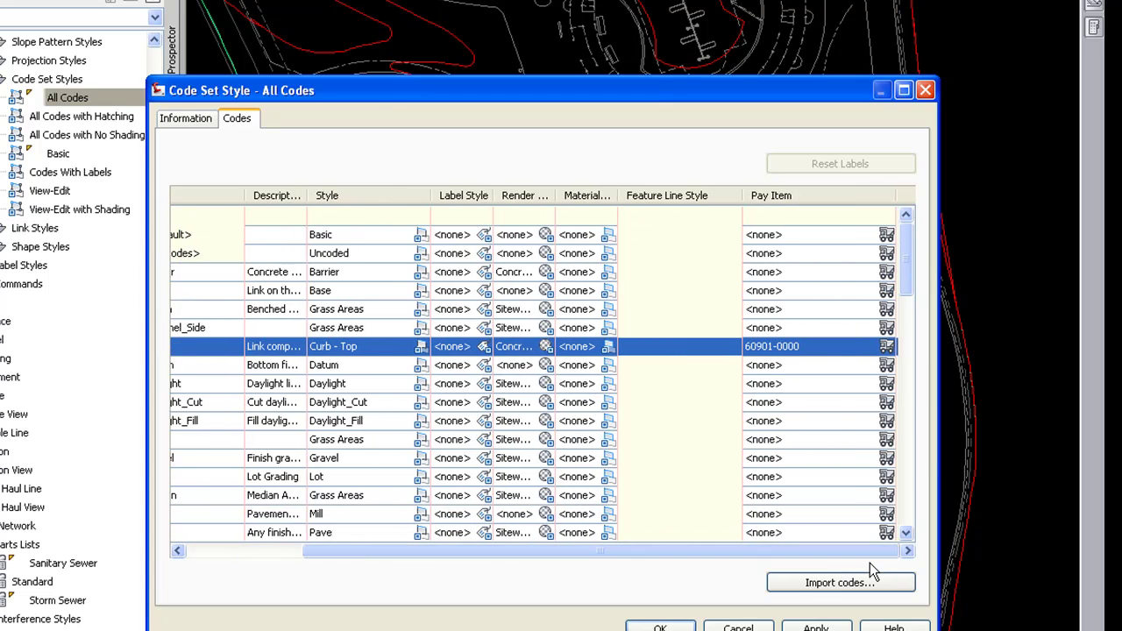
{"action": "left_click", "coordinate": [887, 346]}
{"action": "left_click", "coordinate": [244, 160]}
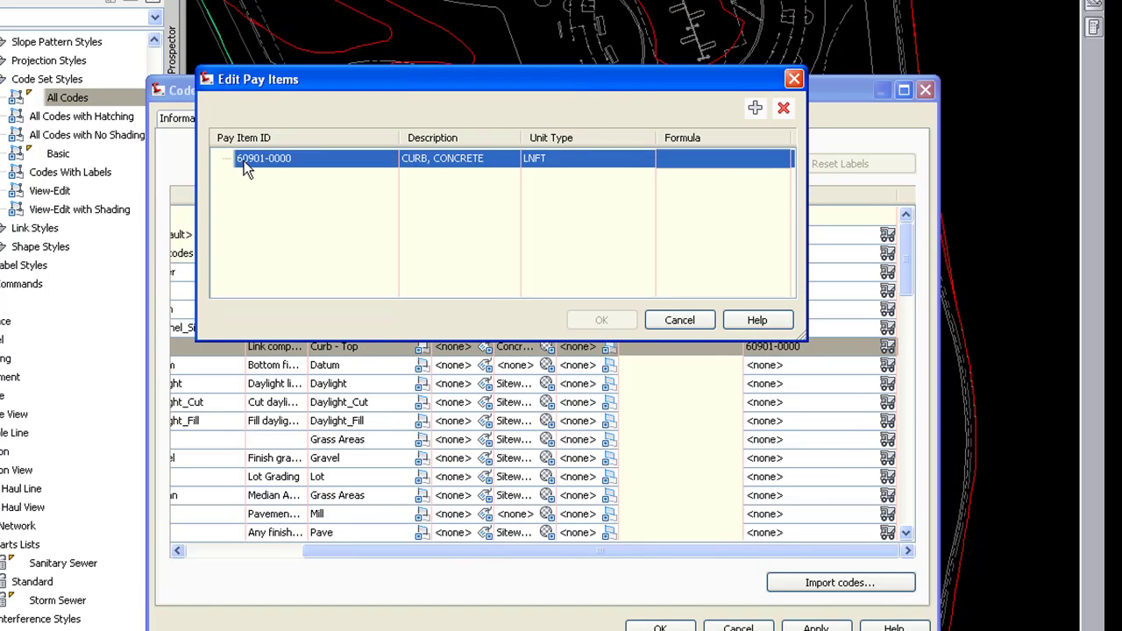
{"action": "left_click", "coordinate": [679, 320]}
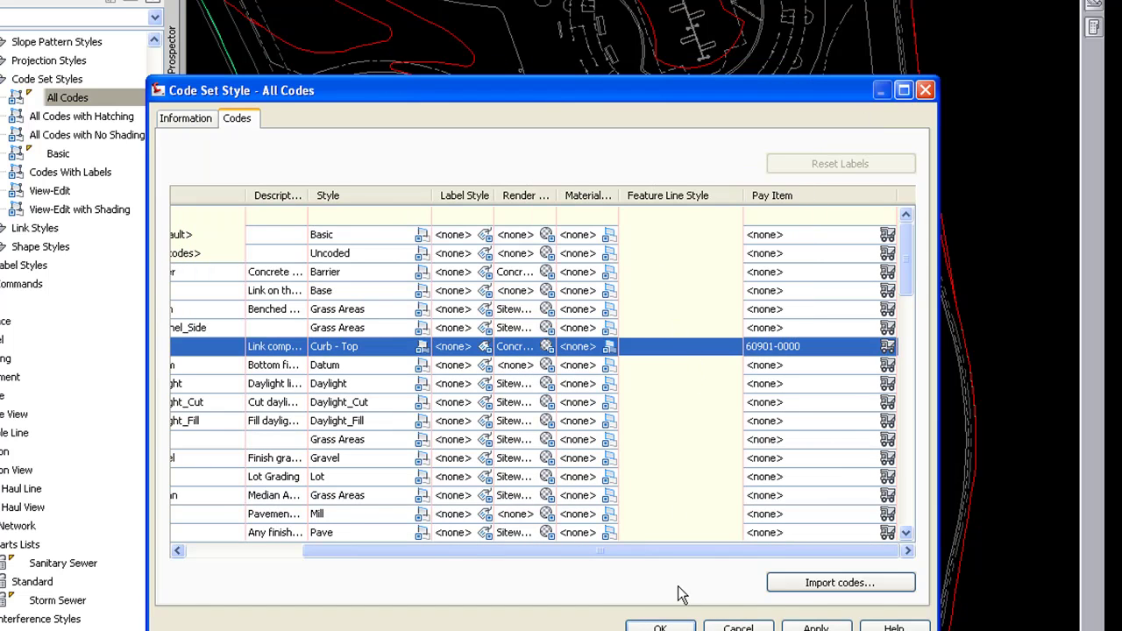
{"action": "left_click", "coordinate": [659, 627]}
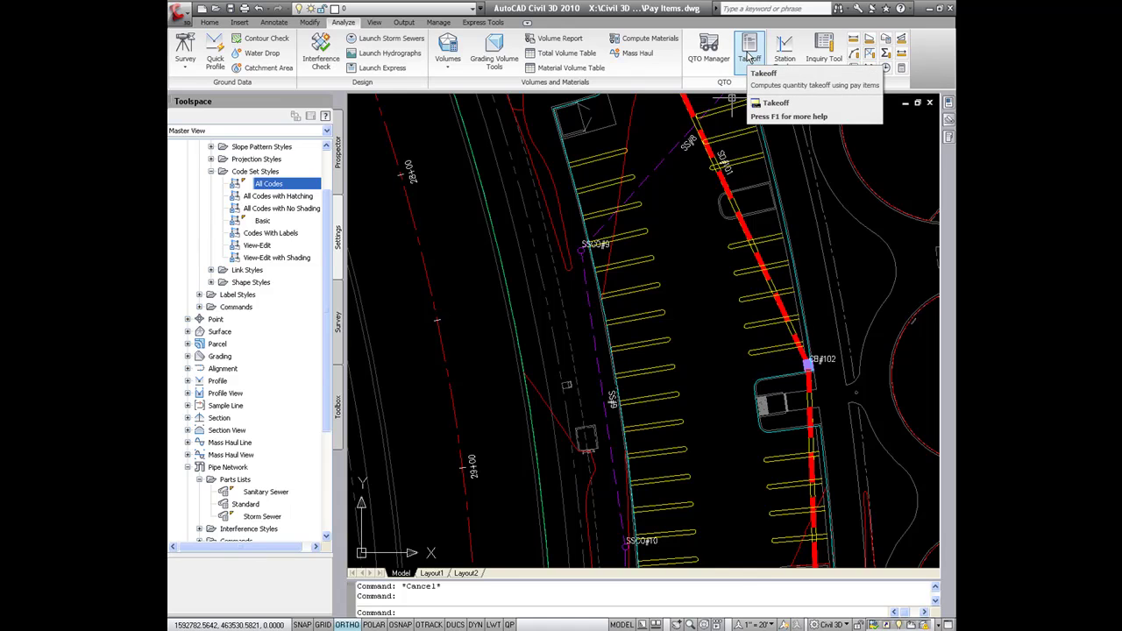
Compute a Summary quantity takeoff over the drawing extents
{"action": "left_click", "coordinate": [747, 53]}
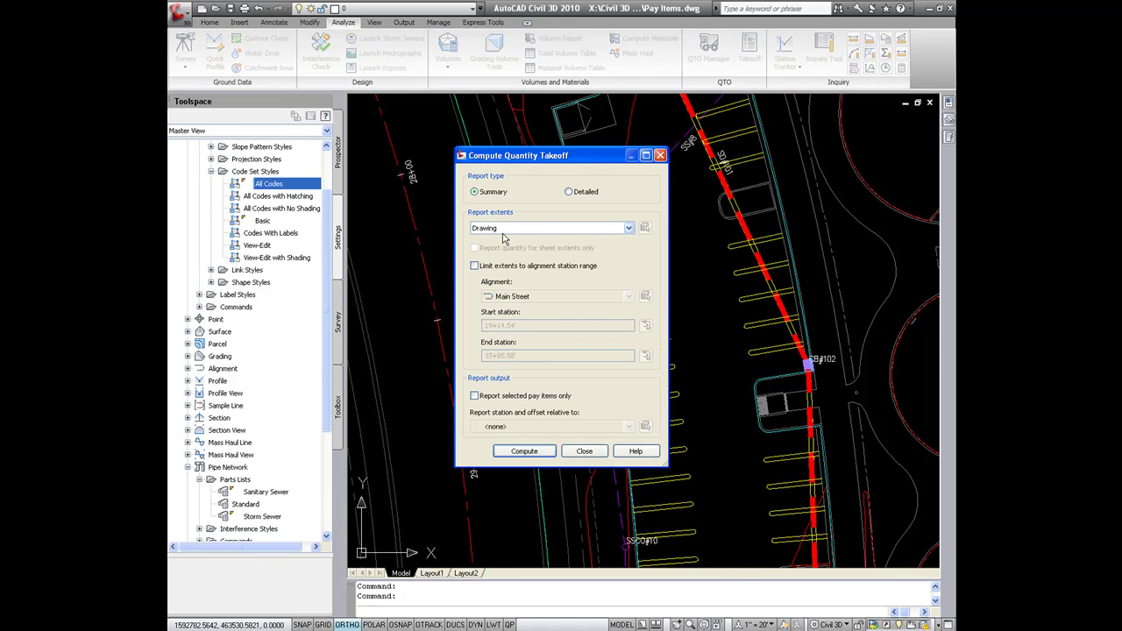
{"action": "left_click", "coordinate": [522, 452]}
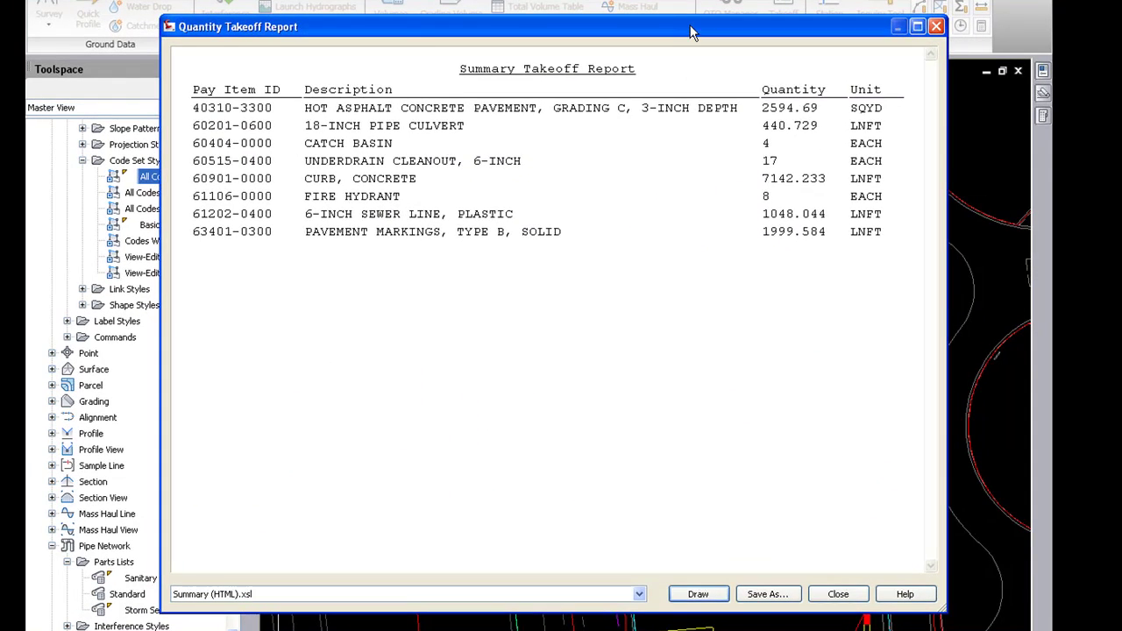
Switch the report style to Summary (CSV), then Summary (TXT), then back to Summary (HTML)
{"action": "mouse_move", "coordinate": [690, 33]}
{"action": "left_mouse_down"}
{"action": "mouse_move", "coordinate": [700, 58]}
{"action": "mouse_move", "coordinate": [692, 46]}
{"action": "left_mouse_up"}
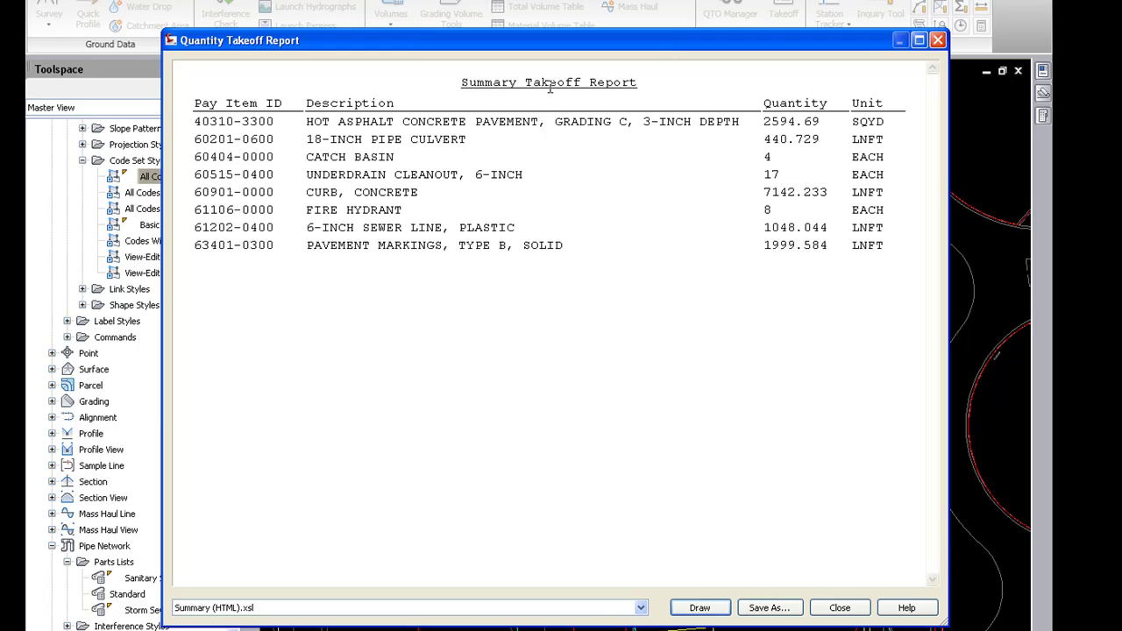
{"action": "left_click", "coordinate": [641, 608]}
{"action": "key", "text": "Up"}
{"action": "key", "text": "Up"}
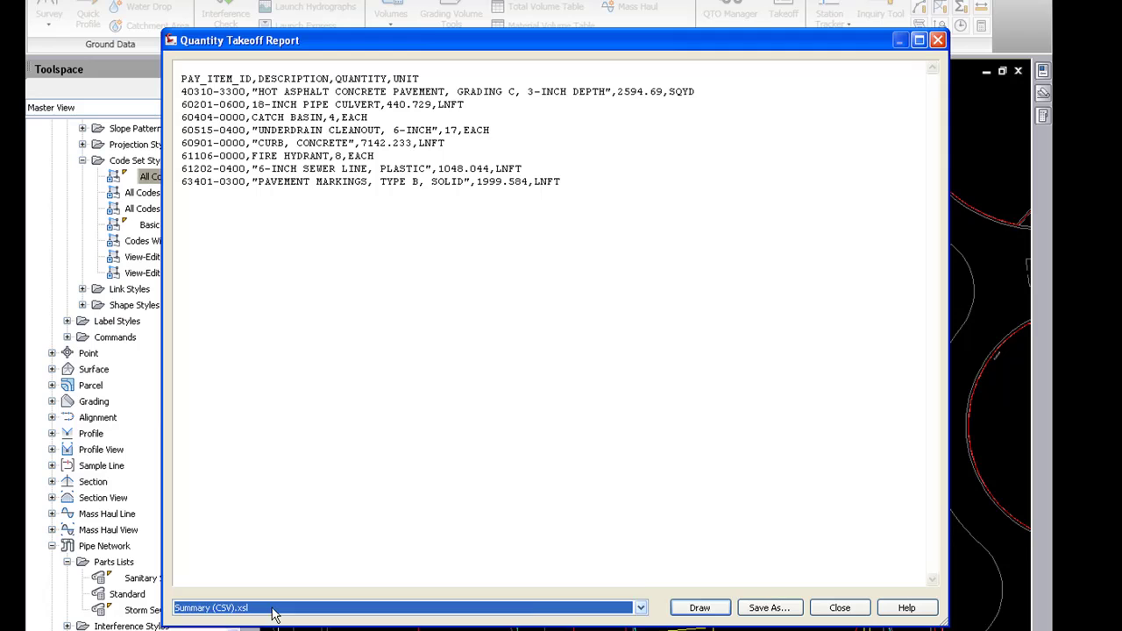
{"action": "key", "text": "alt+Down"}
{"action": "left_click", "coordinate": [289, 624]}
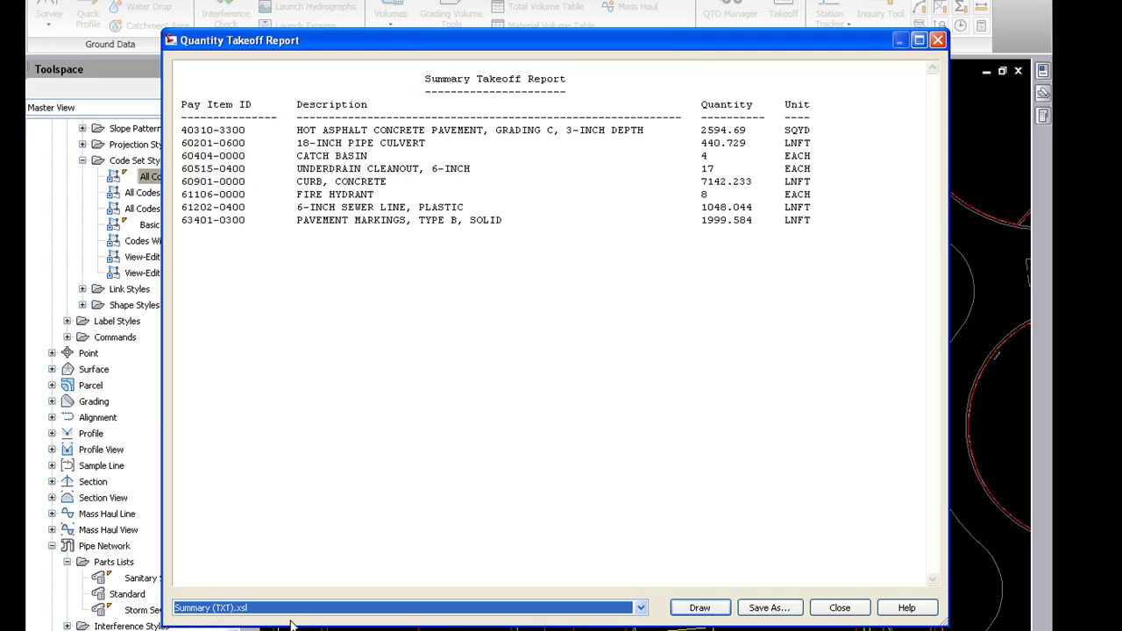
{"action": "key", "text": "alt+Down"}
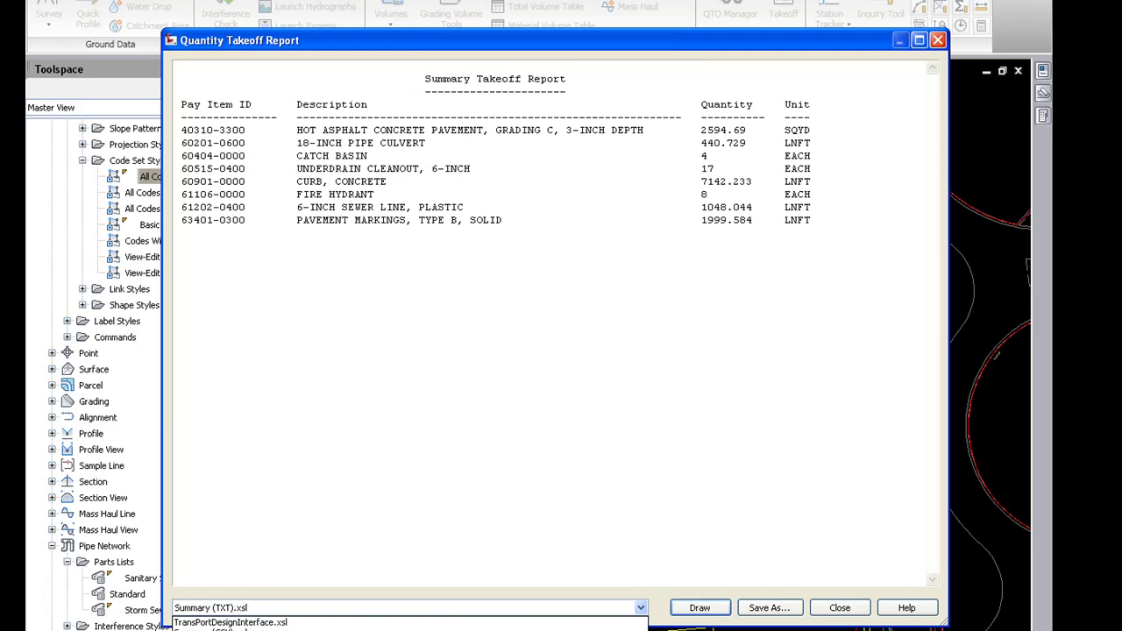
{"action": "key", "text": "Up"}
{"action": "key", "text": "Return"}
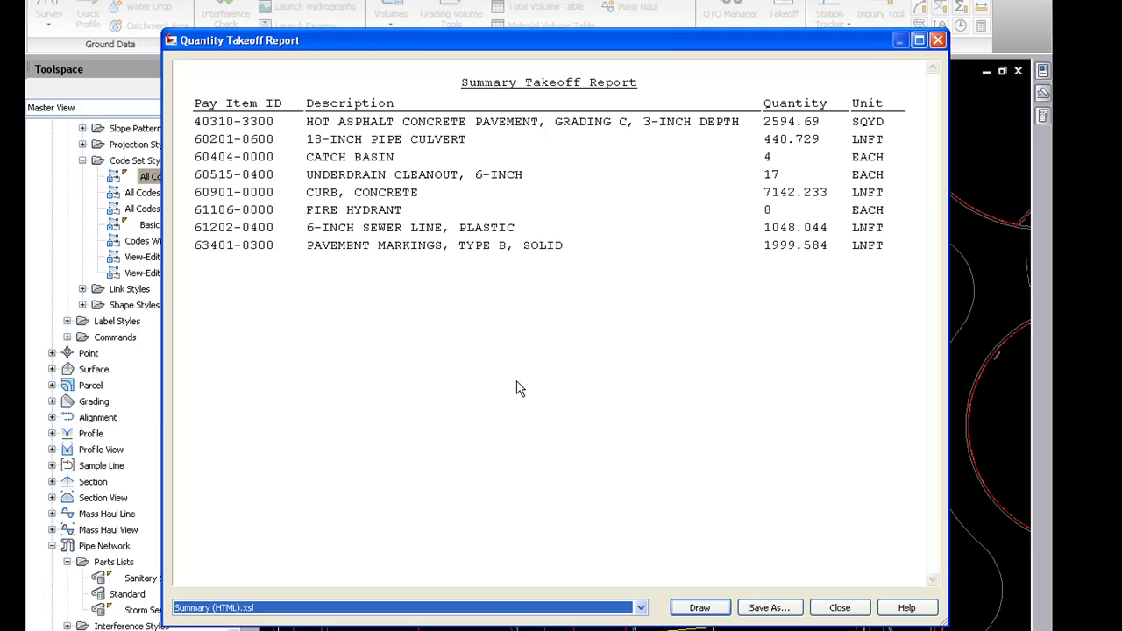